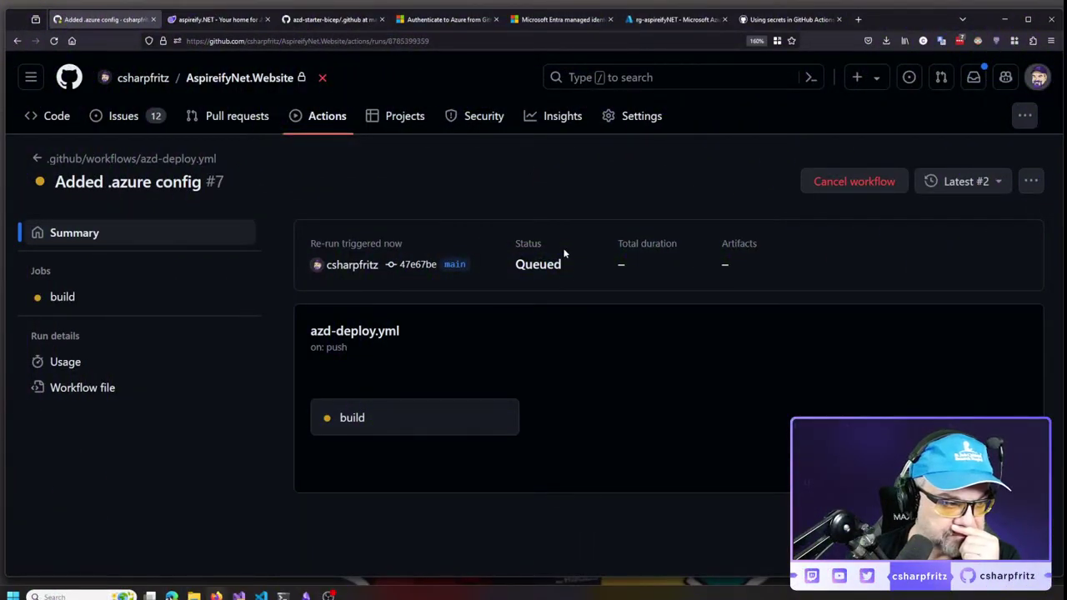
Open the build job's log, which shows the re-run failed after 48s
left_click(417, 421)
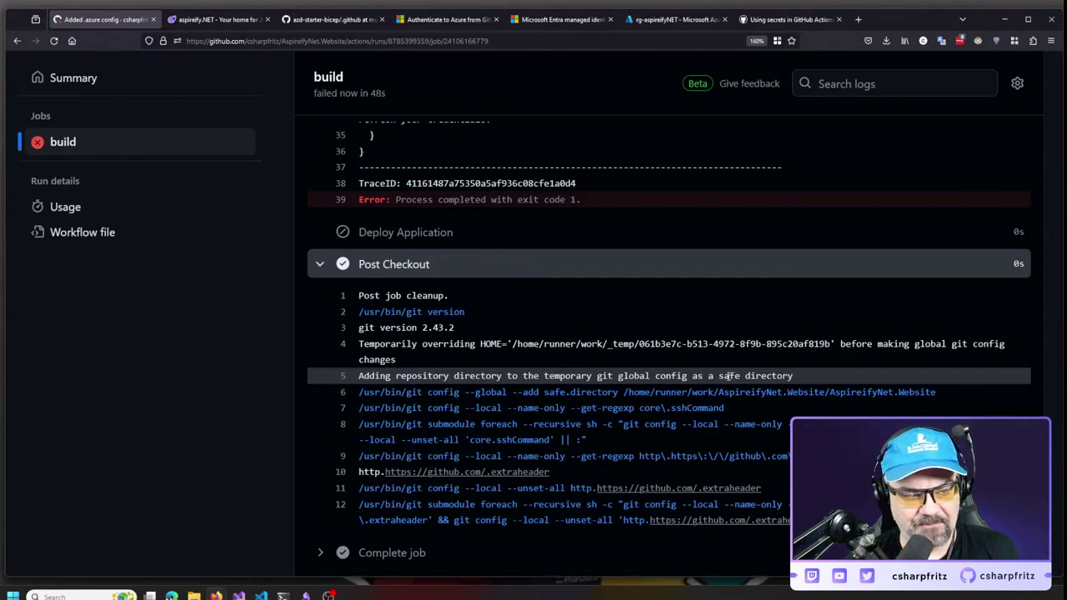
Read the Provision Infrastructure 403 AuthorizationFailed error, then switch to rg-aspireifyNET's Access control (IAM) page
scroll(727, 375, "up", 1)
scroll(727, 375, "up", 6)
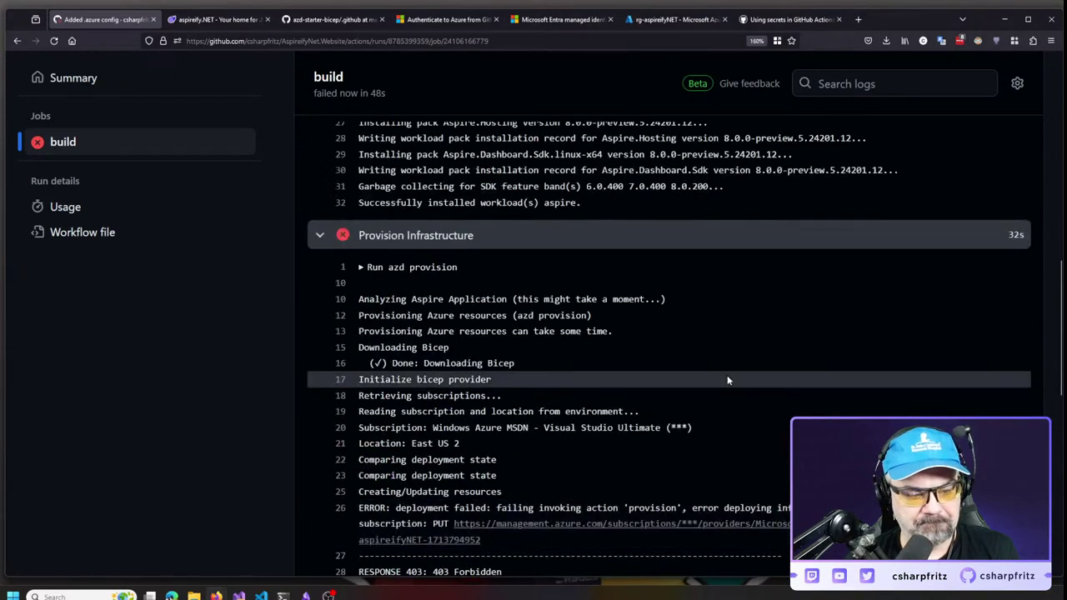
scroll(727, 381, "down", 1)
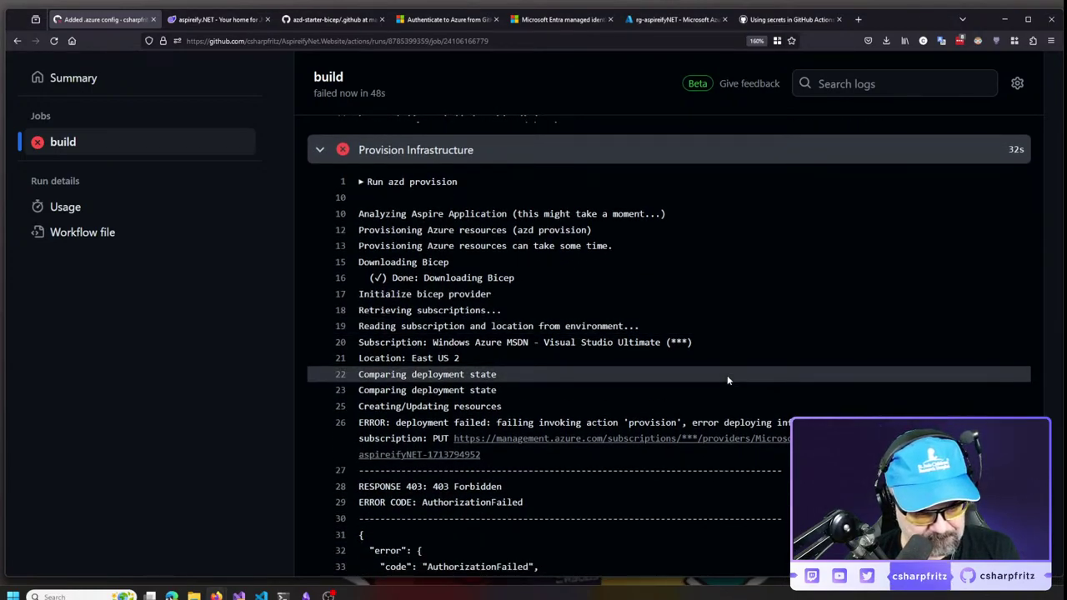
scroll(727, 380, "down", 1)
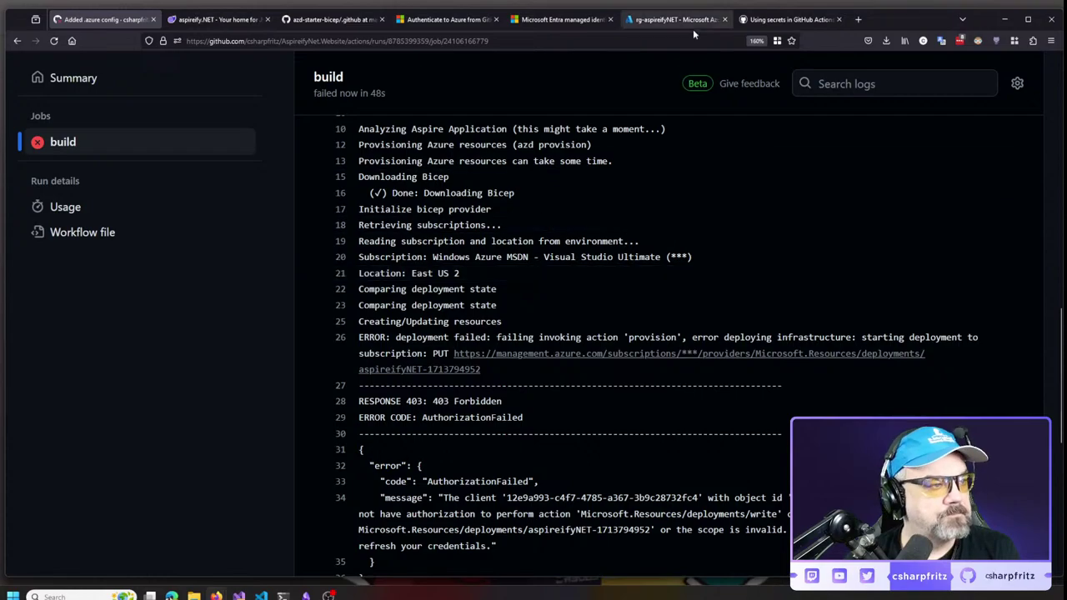
left_click(697, 25)
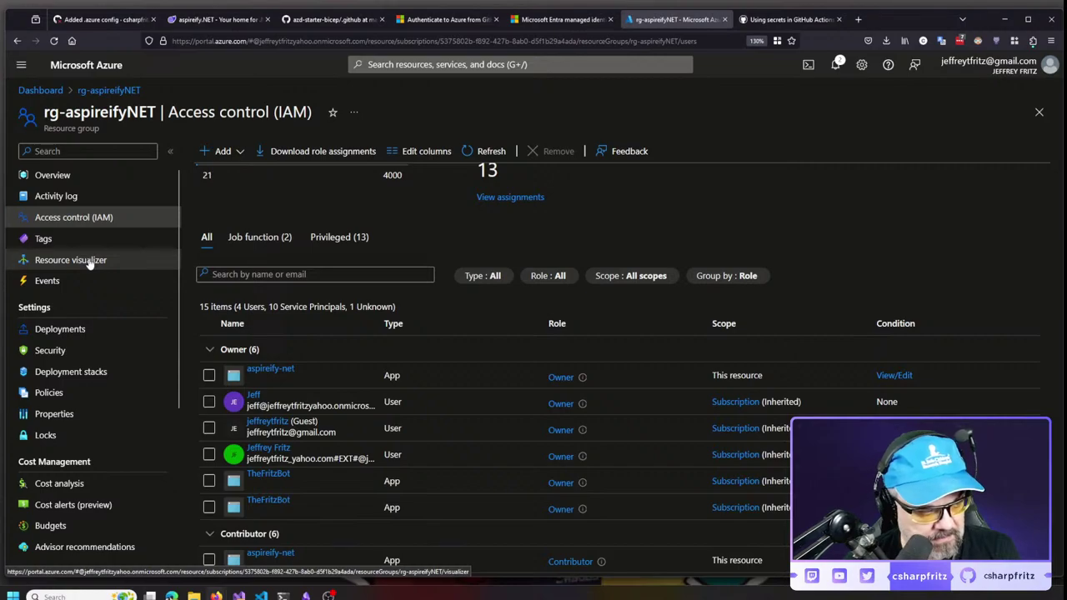
Inspect the aspireify-net Contributor app's overview, then return through IAM to My Dashboard
left_click(275, 556)
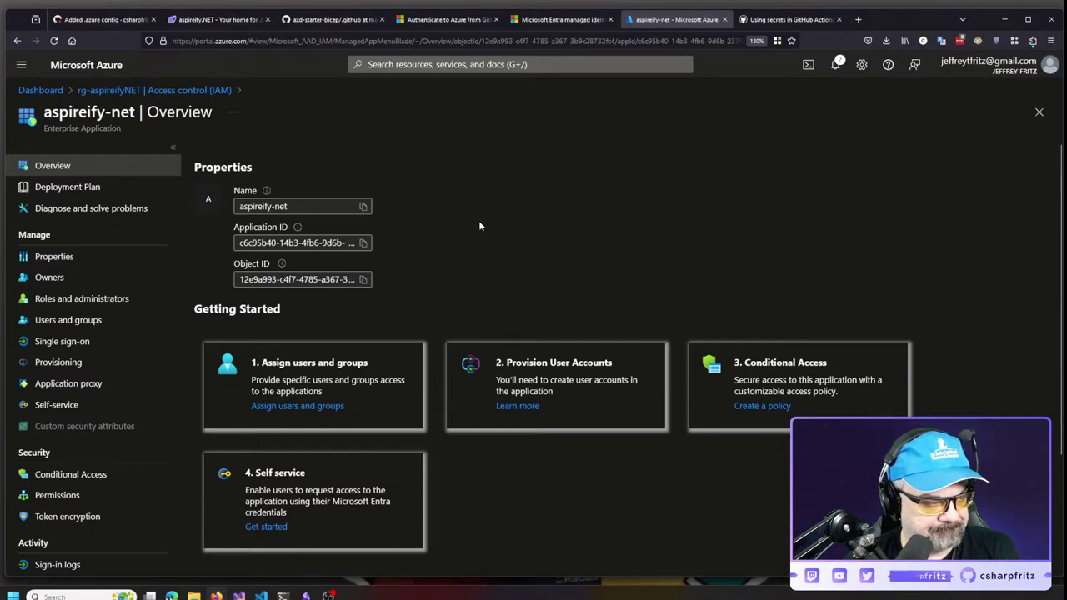
scroll(480, 226, "down", 3)
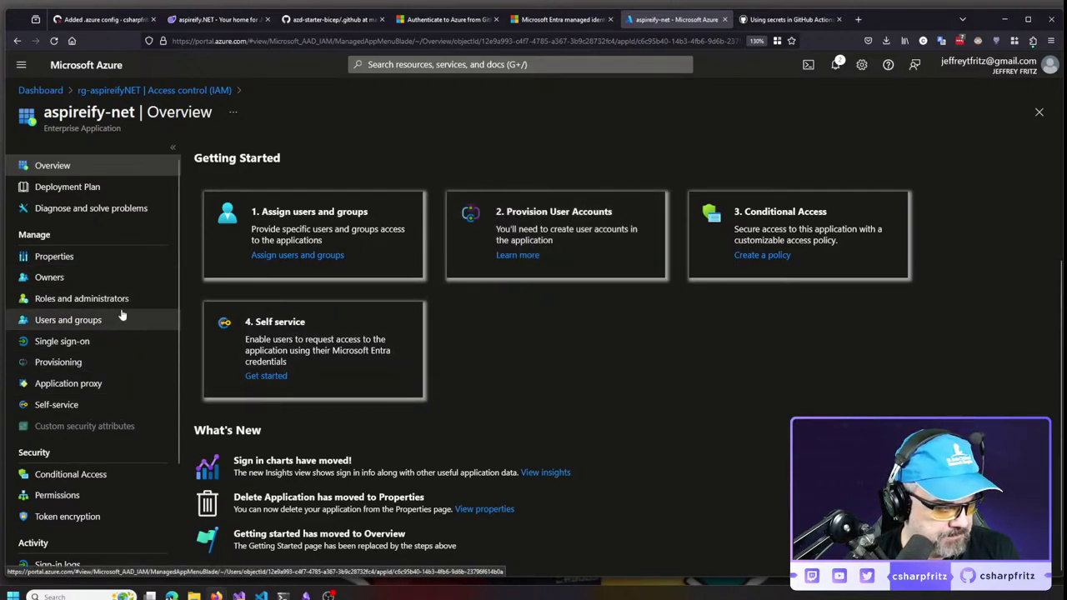
scroll(92, 467, "down", 3)
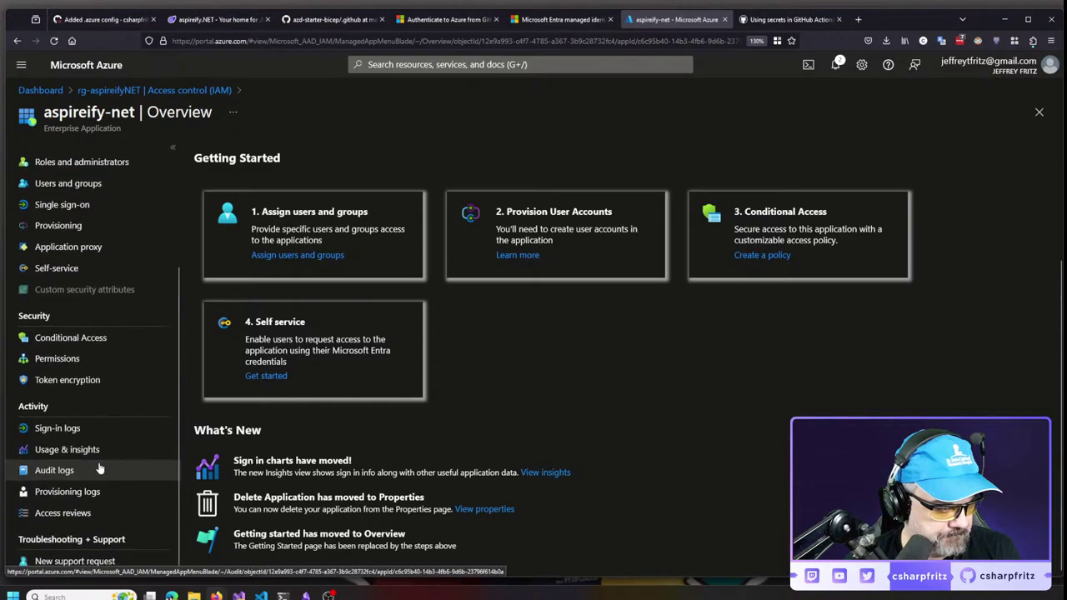
scroll(99, 470, "up", 3)
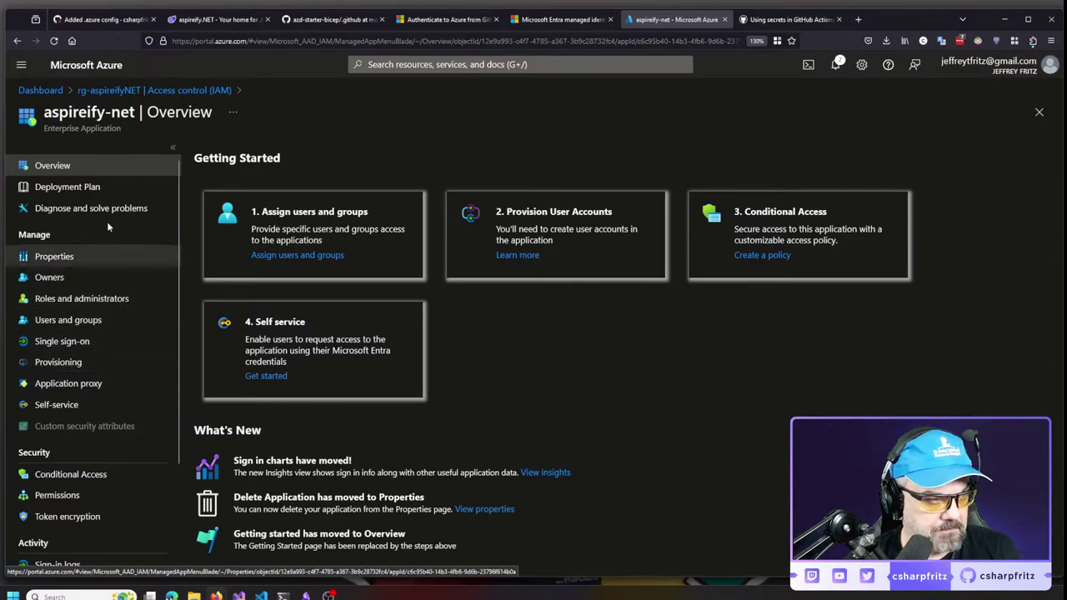
left_click(177, 91)
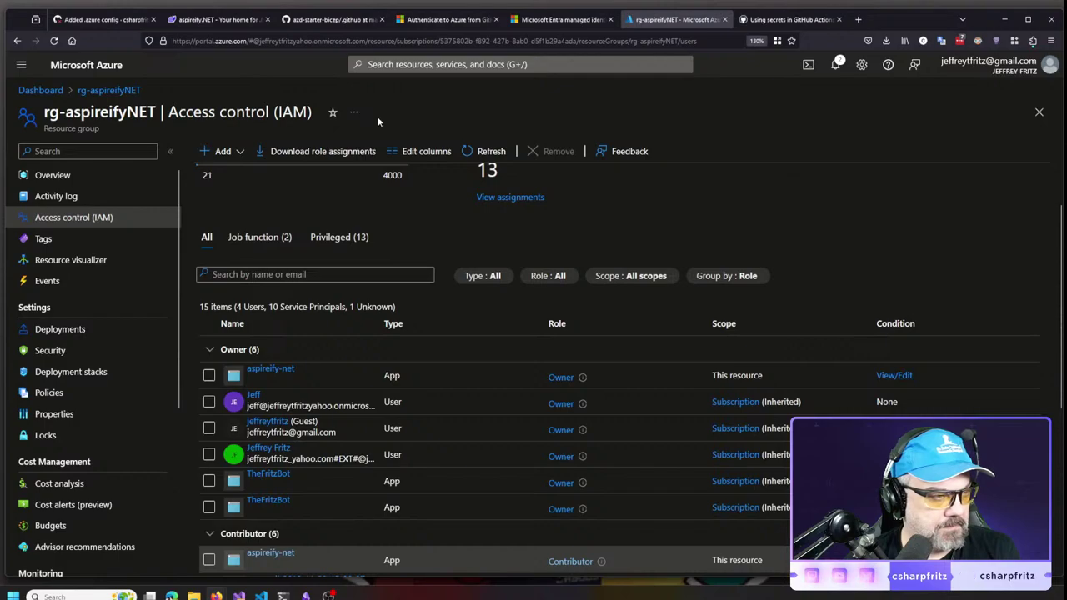
left_click(42, 90)
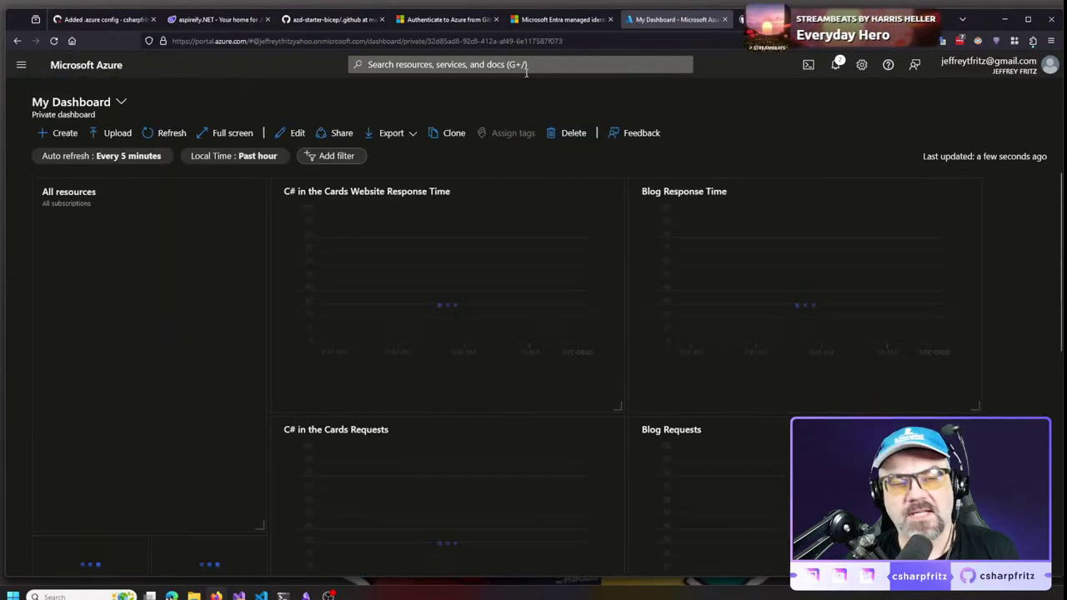
Find aspireify-net under Microsoft Entra ID App registrations (All applications) and show its Certificates & secrets
left_click(528, 67)
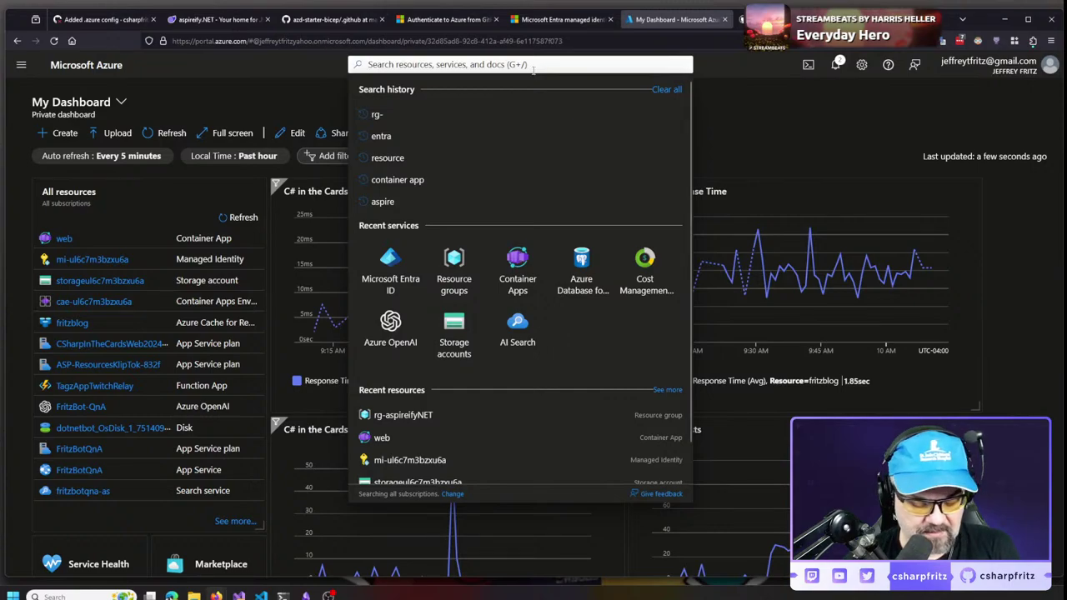
type("entra")
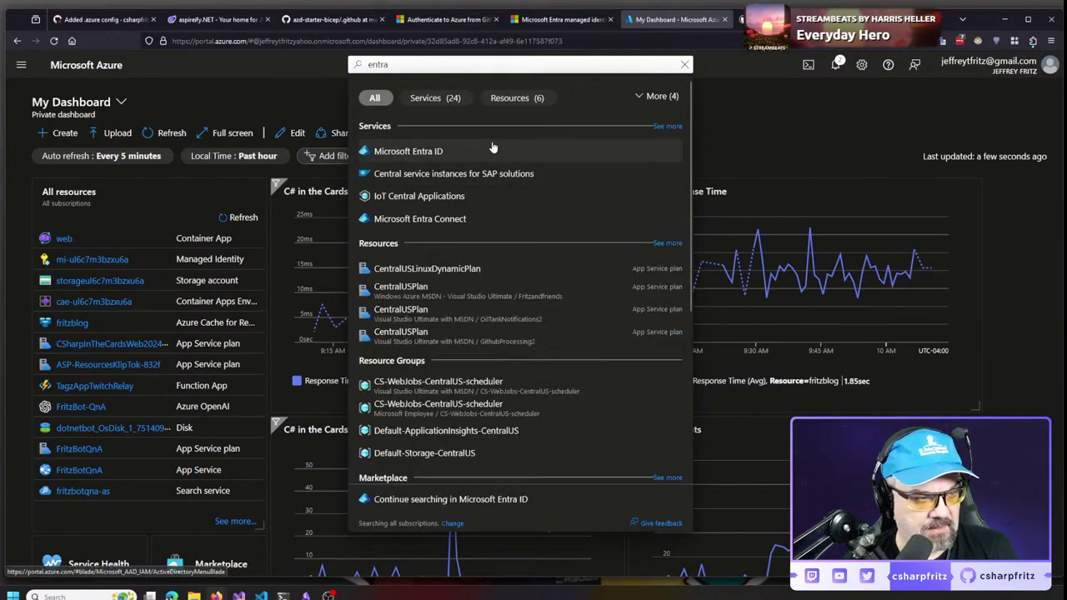
left_click(493, 150)
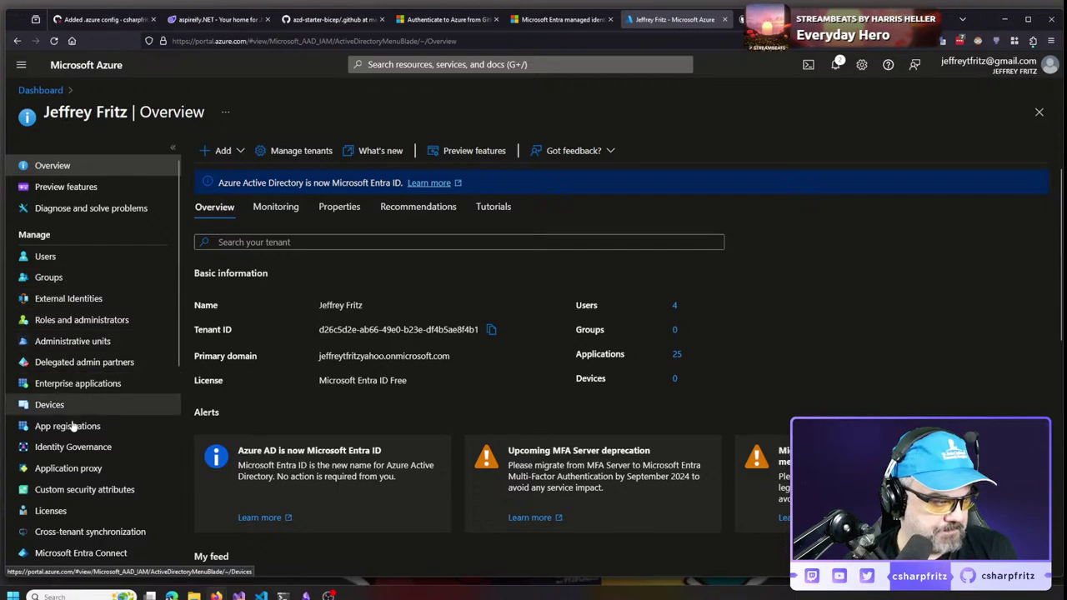
left_click(72, 426)
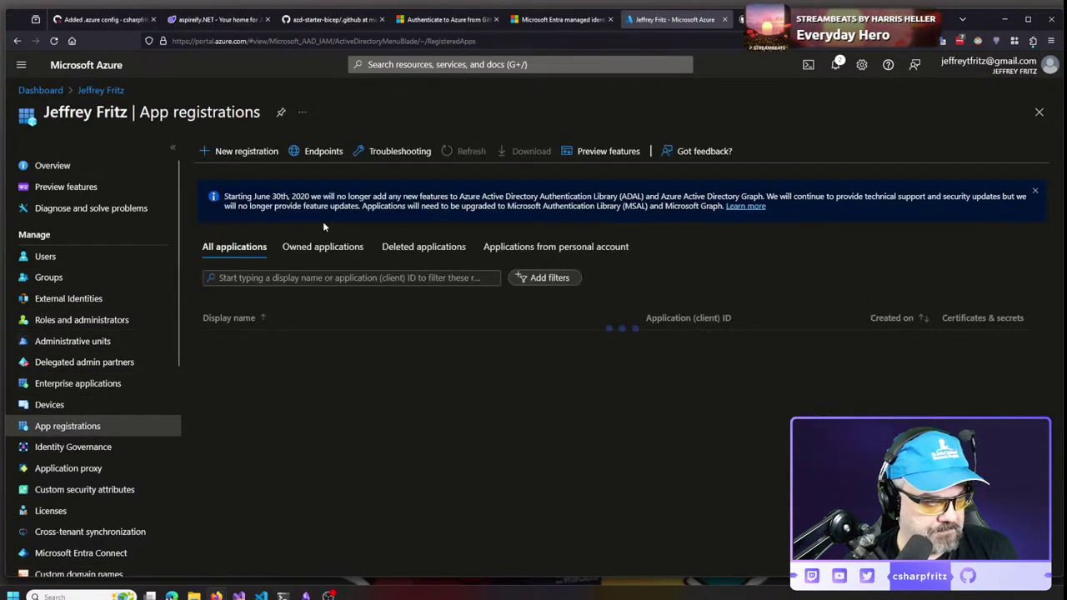
left_click(312, 247)
left_click(230, 248)
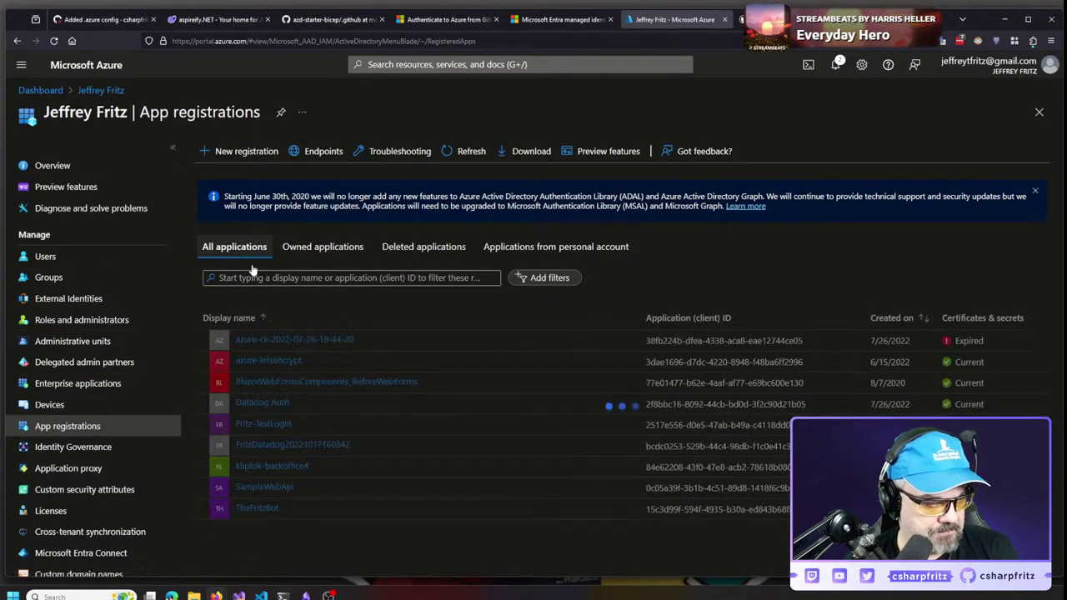
left_click(269, 355)
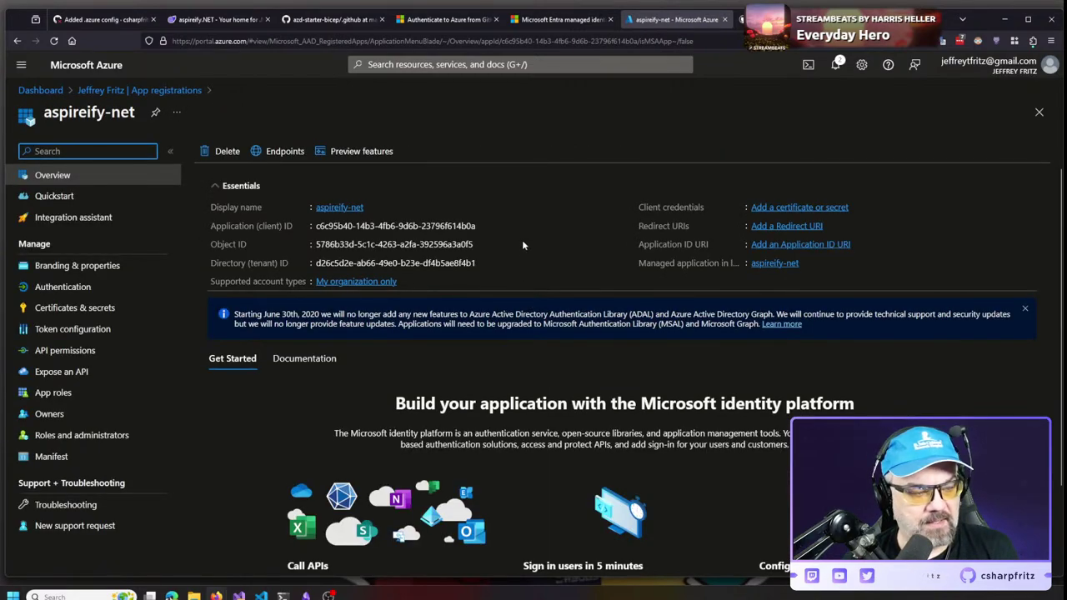
scroll(523, 245, "down", 1)
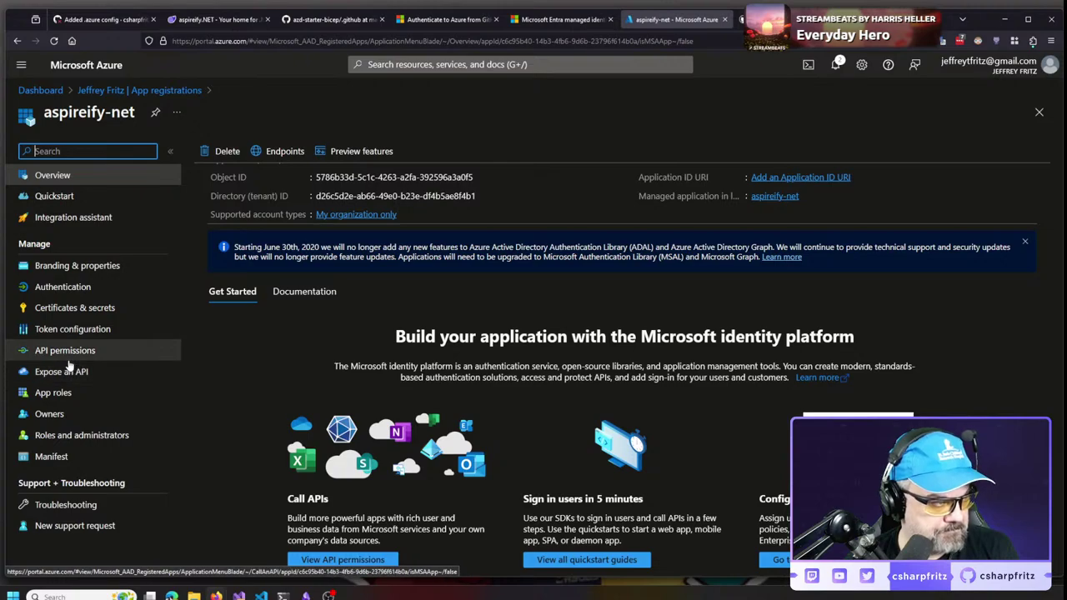
left_click(66, 309)
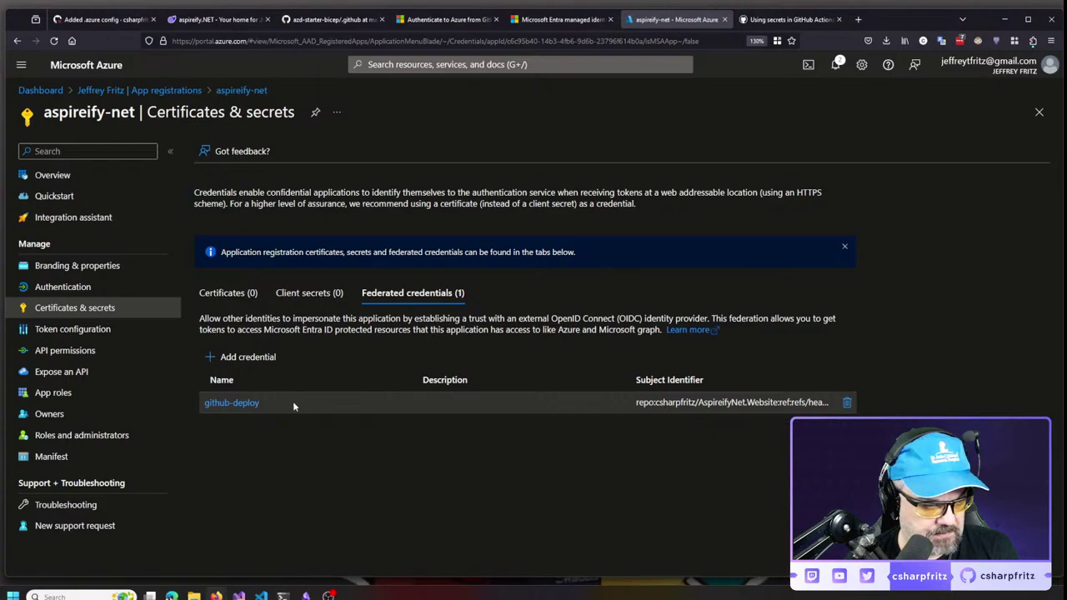
Check the github-deploy federated credential, leaving entity type Branch (main), then return to the GitHub build log
left_click(238, 403)
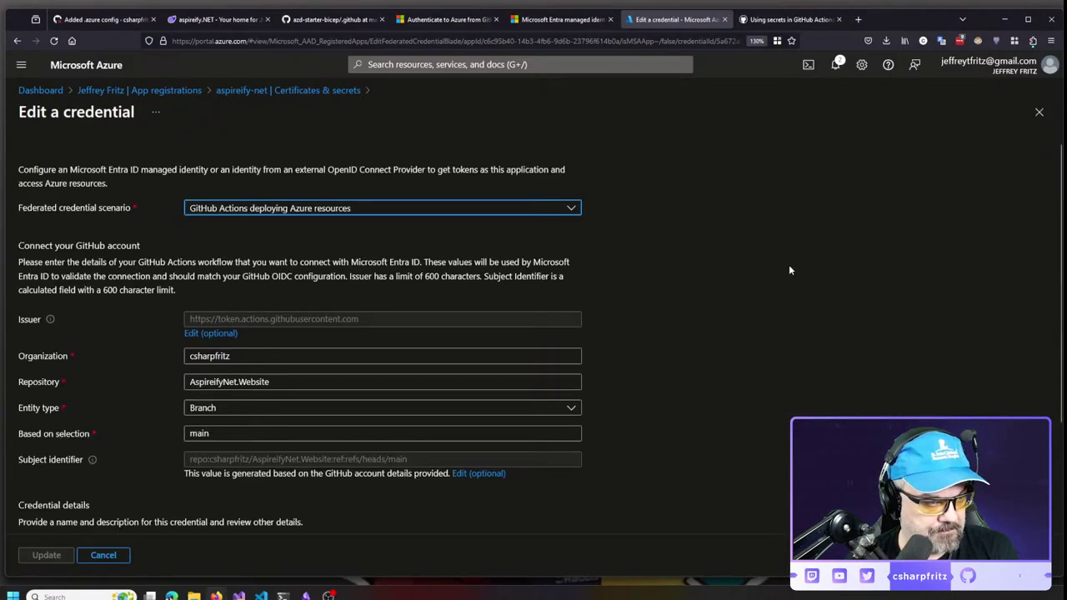
scroll(786, 264, "down", 3)
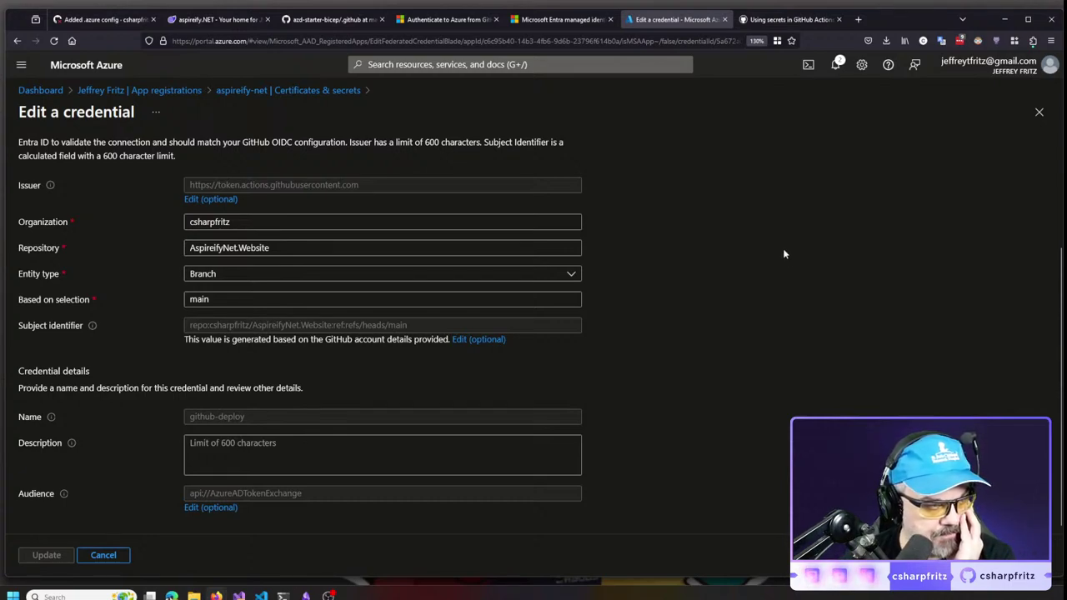
left_click(387, 277)
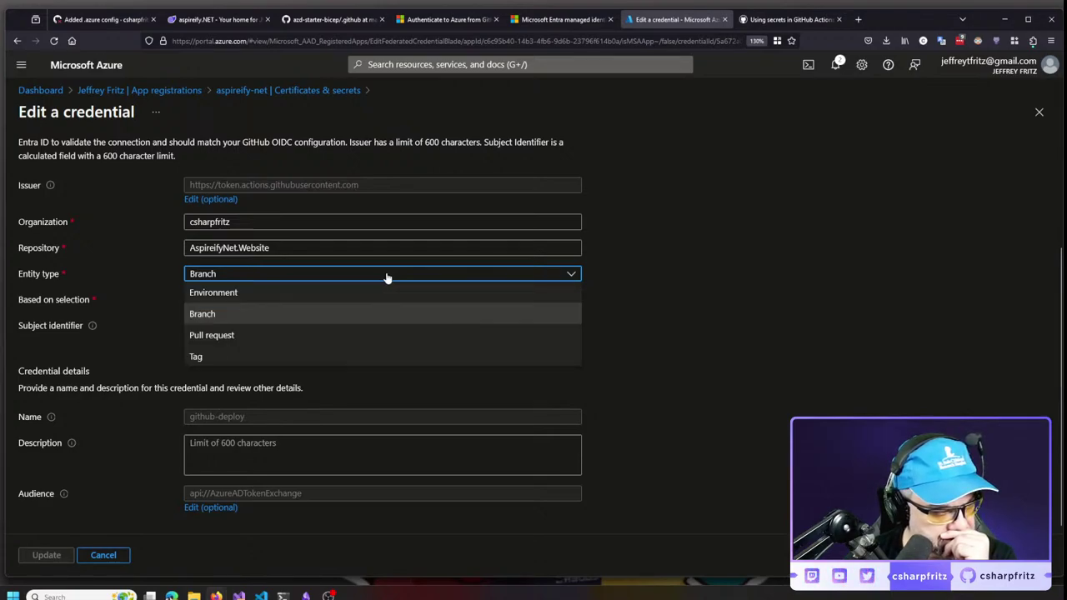
left_click(386, 278)
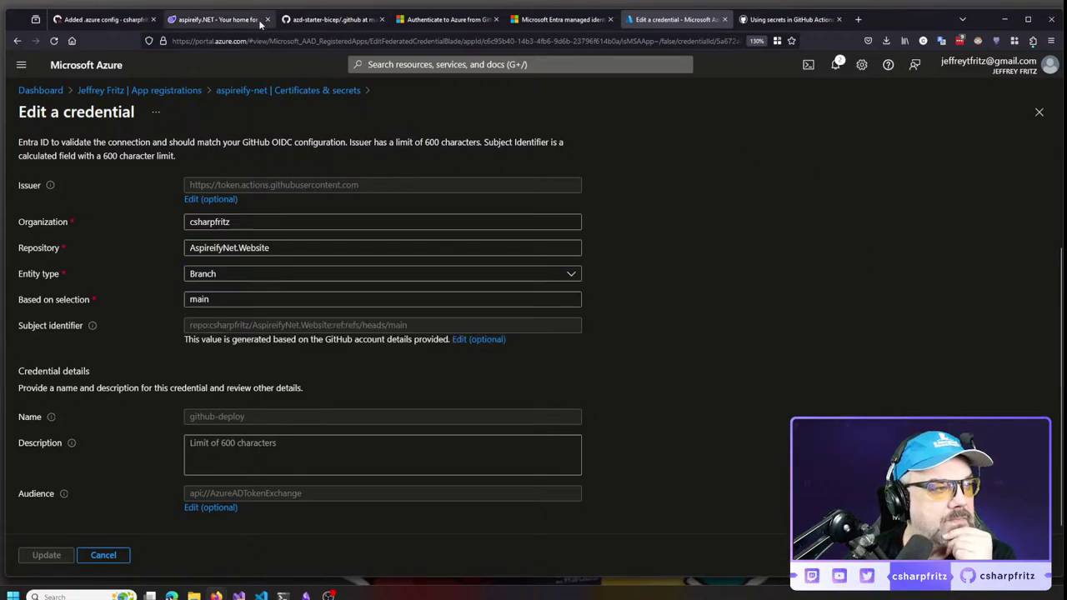
left_click(127, 20)
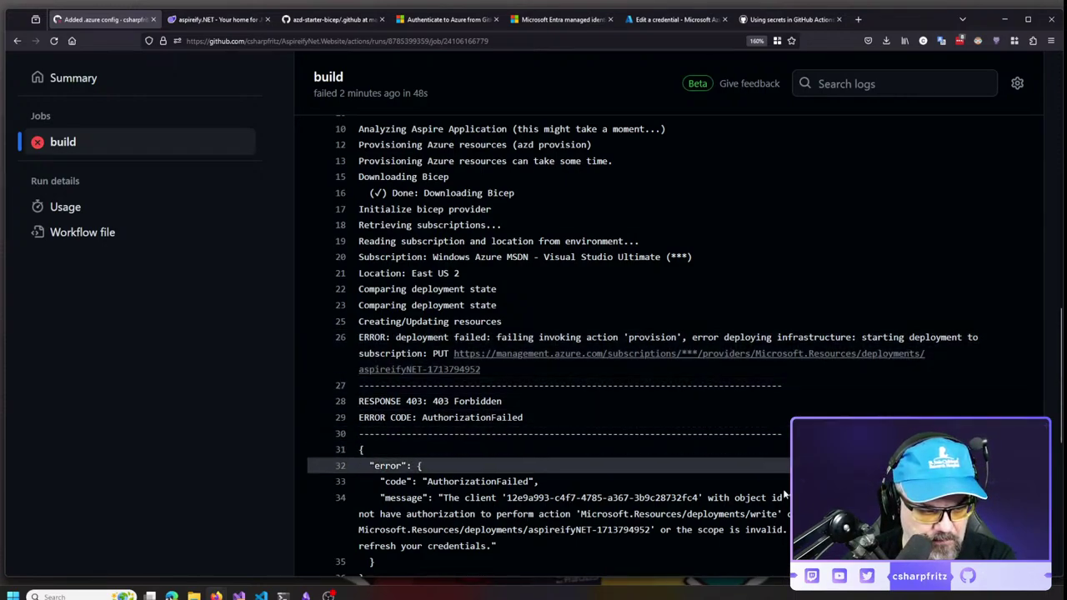
Select line 34's explanation that the client lacks 'Microsoft.Resources/deployments/write' authorization
left_click_drag(408, 514, 792, 531)
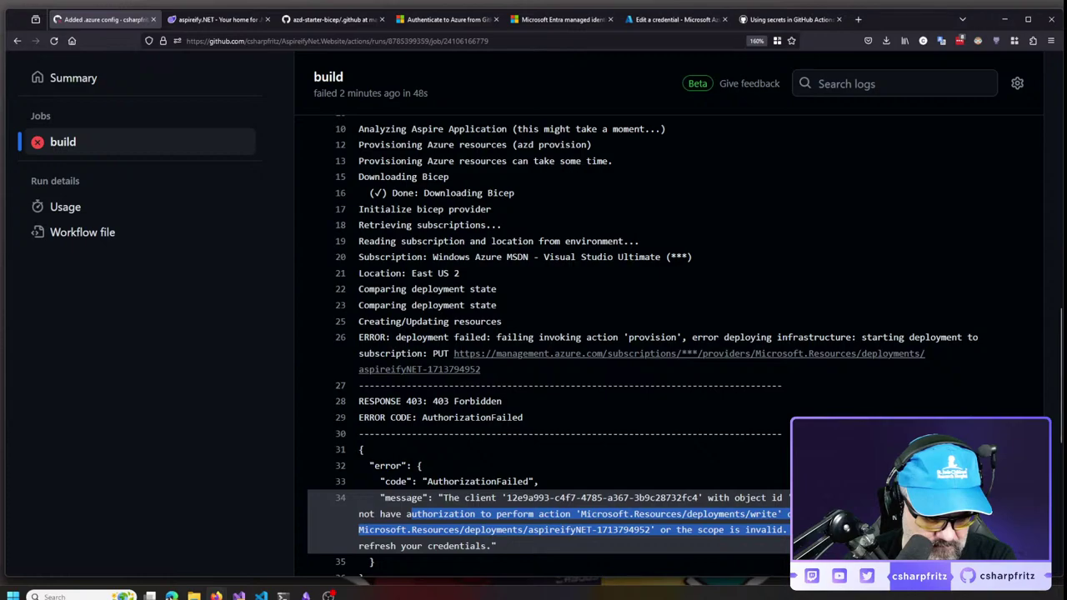
scroll(551, 510, "down", 2)
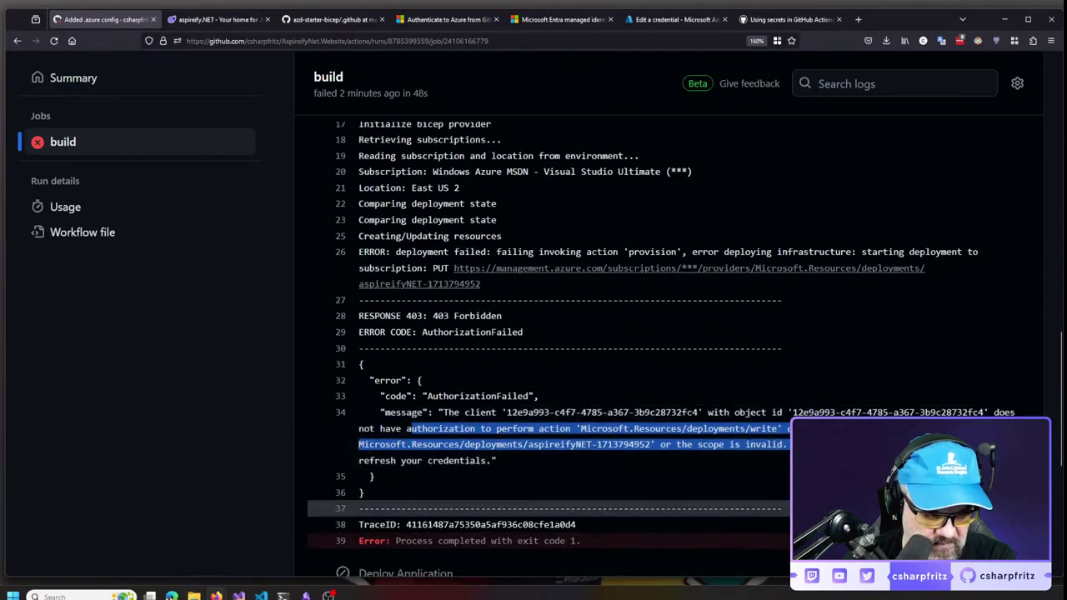
scroll(550, 509, "up", 2)
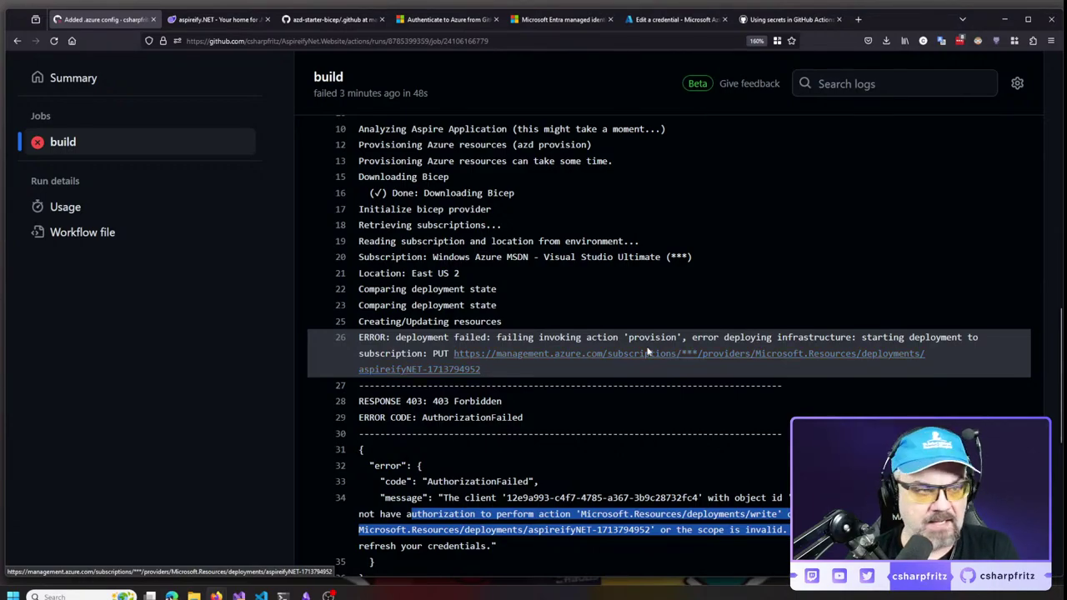
Look through the github-deploy credential, GitHub secrets, managed identities and Authenticate to Azure tabs
left_click(665, 19)
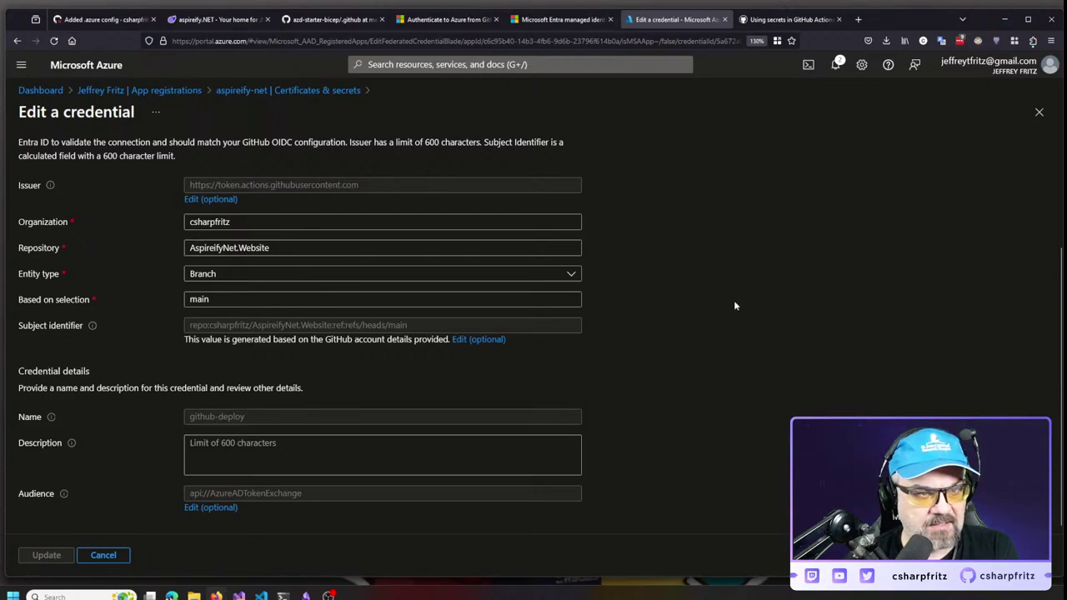
left_click(788, 19)
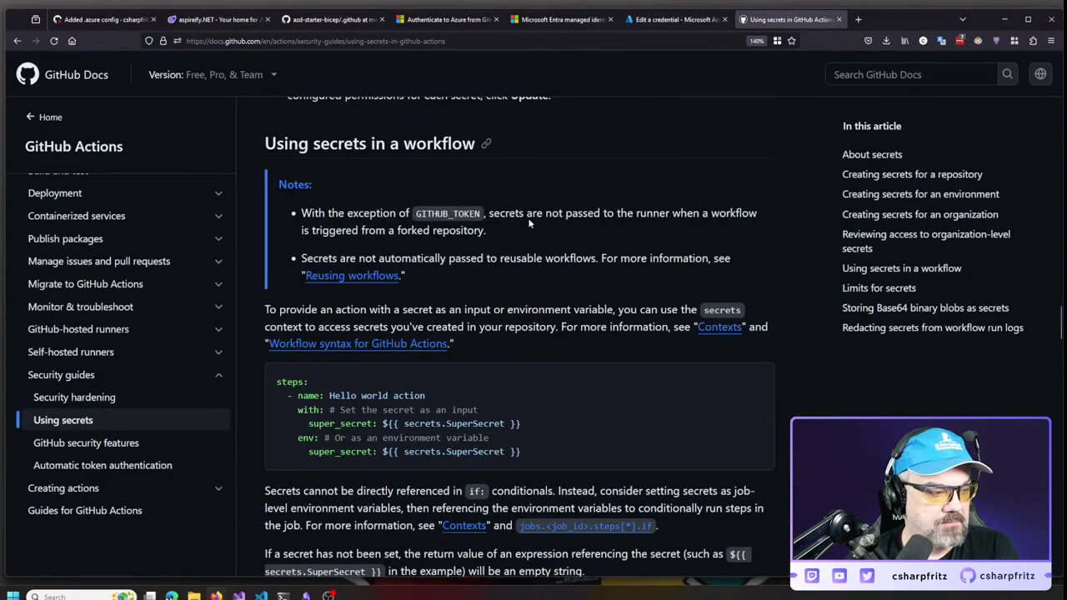
left_click(575, 20)
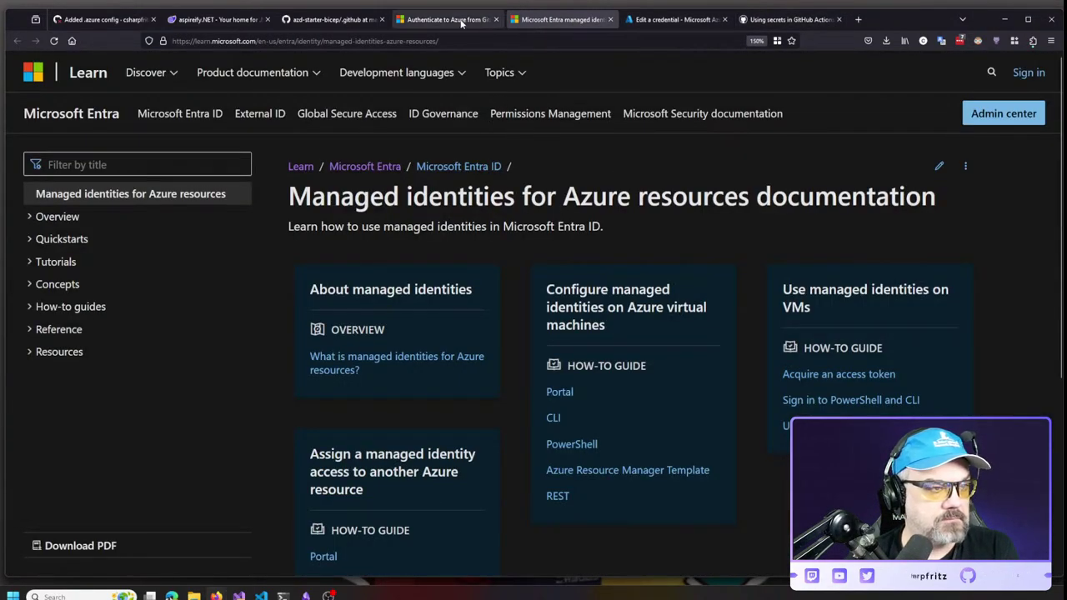
left_click(429, 19)
scroll(776, 398, "up", 20)
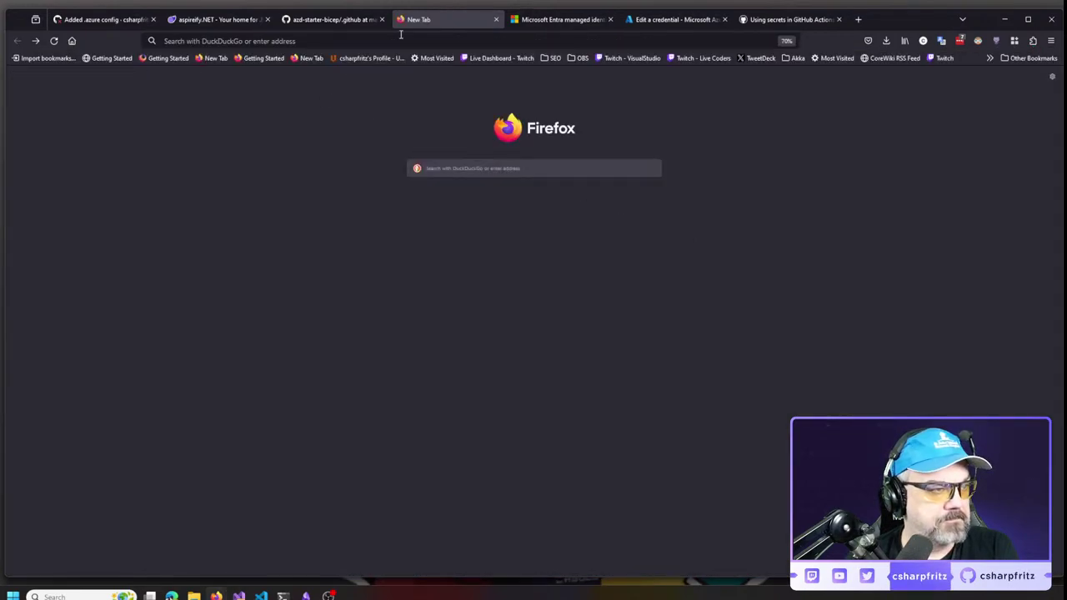
Close the empty tab and open azd-starter-bicep's azure-dev.yml, highlighting the federated credentials and azd pipeline config comments
left_click(494, 19)
left_click(359, 19)
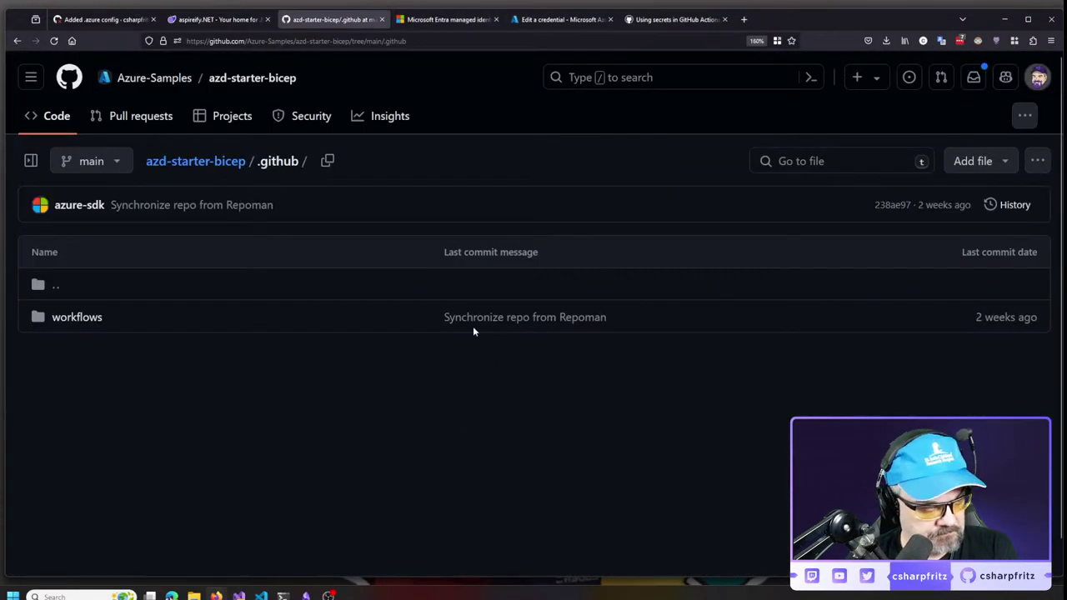
left_click(417, 317)
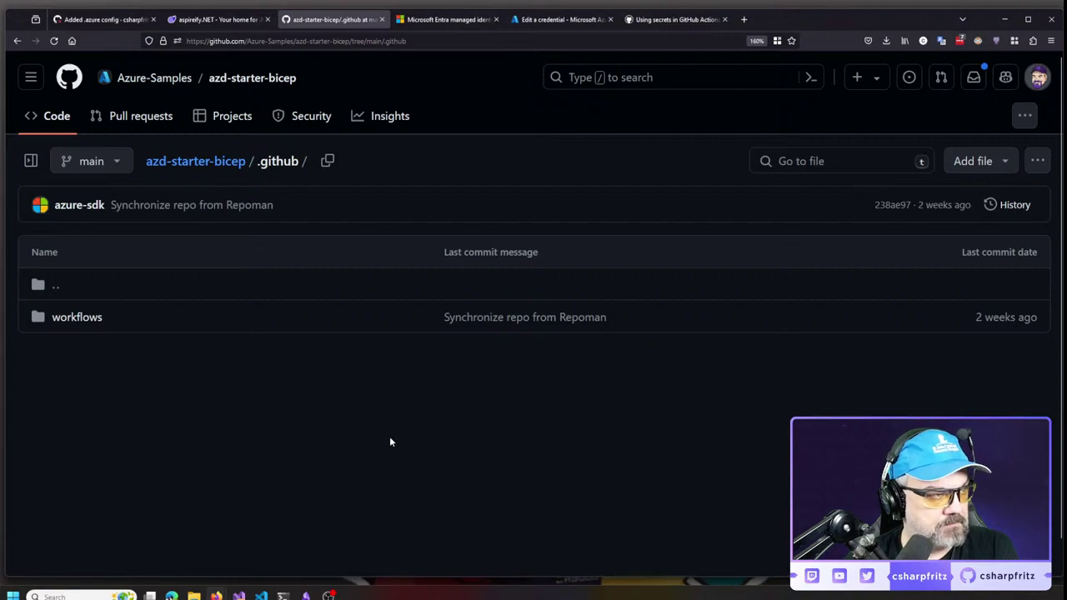
scroll(370, 373, "down", 3)
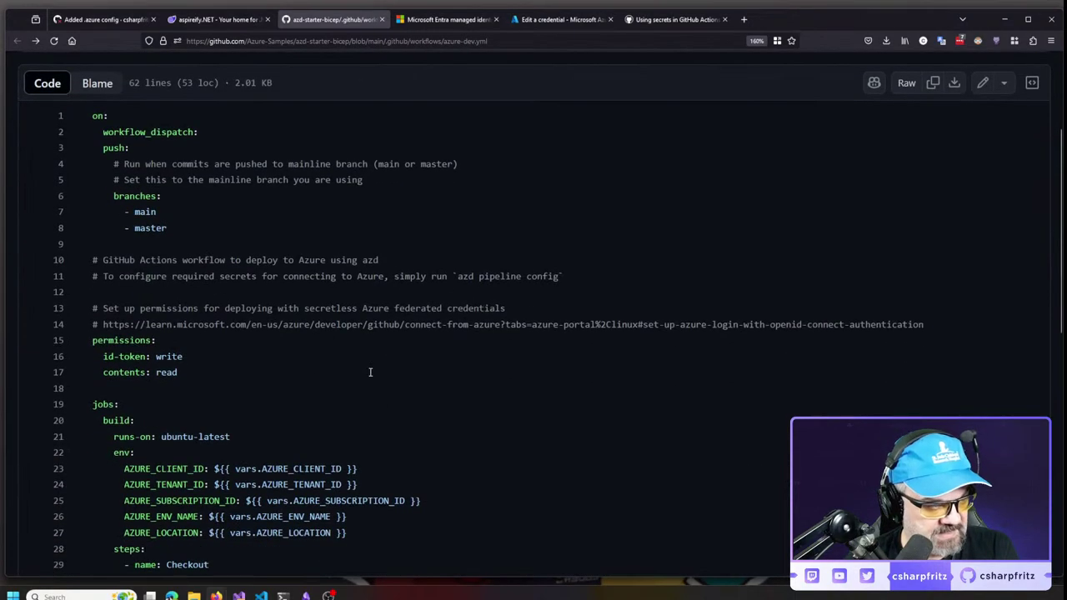
left_click_drag(146, 307, 974, 324)
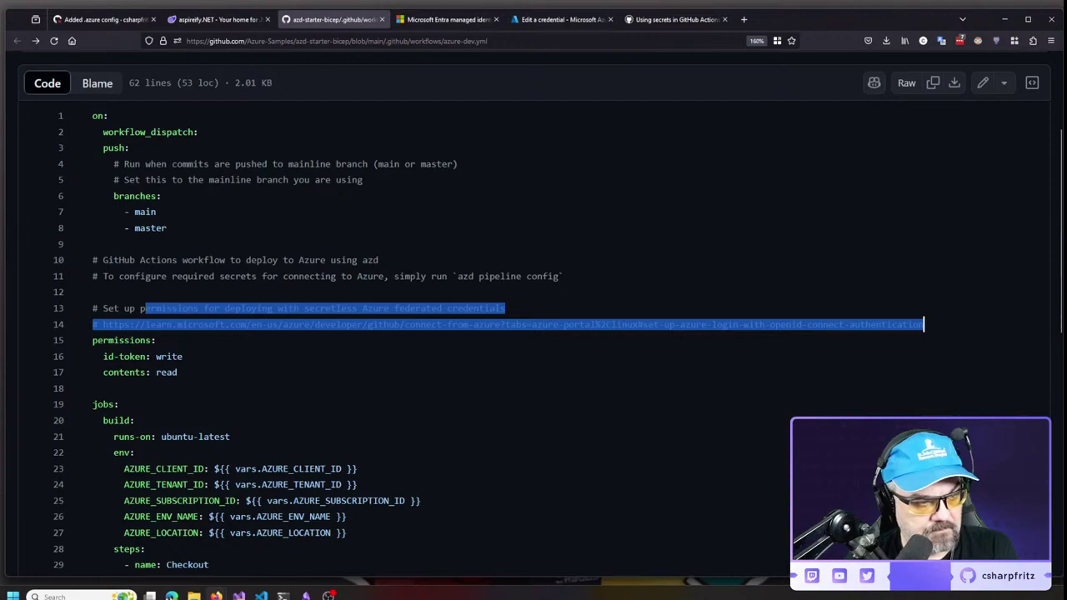
left_click(230, 436)
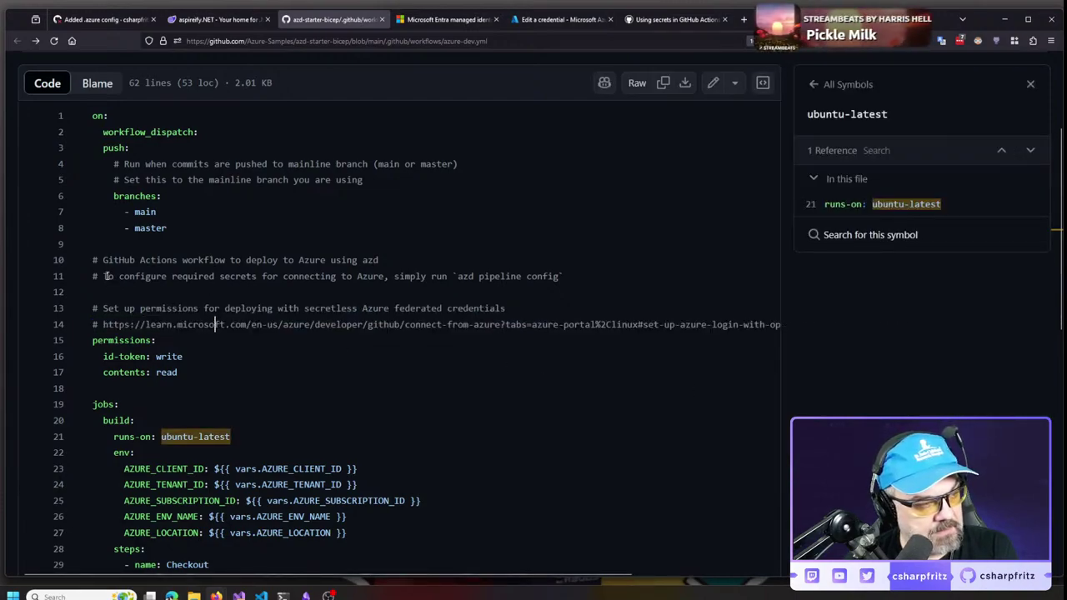
left_click_drag(105, 277, 572, 272)
left_click(581, 270)
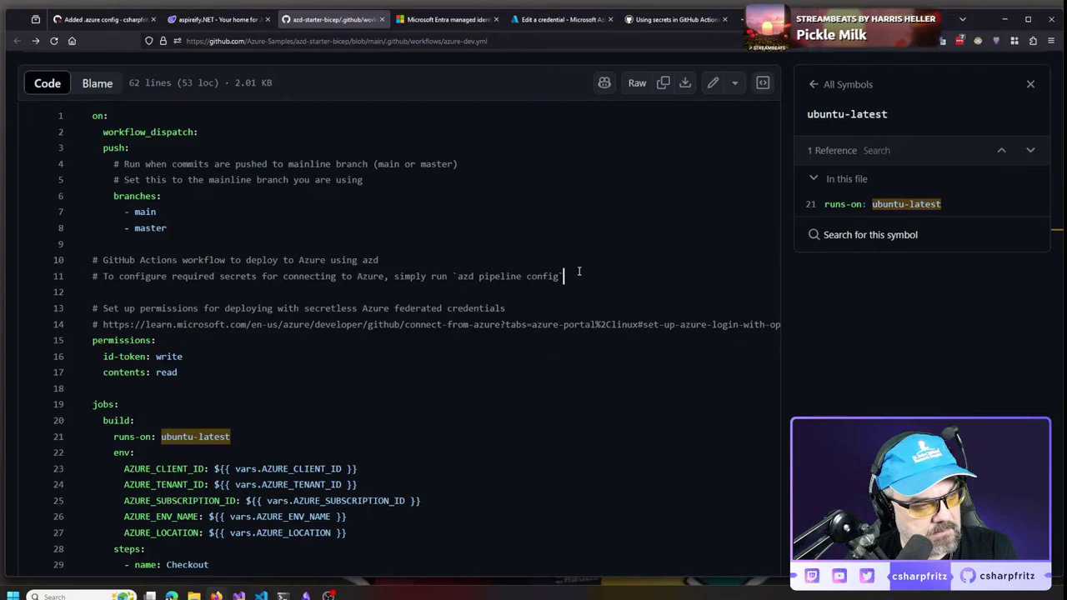
Scroll through azure-dev.yml and highlight the env variables on lines 23-27
scroll(579, 271, "down", 5)
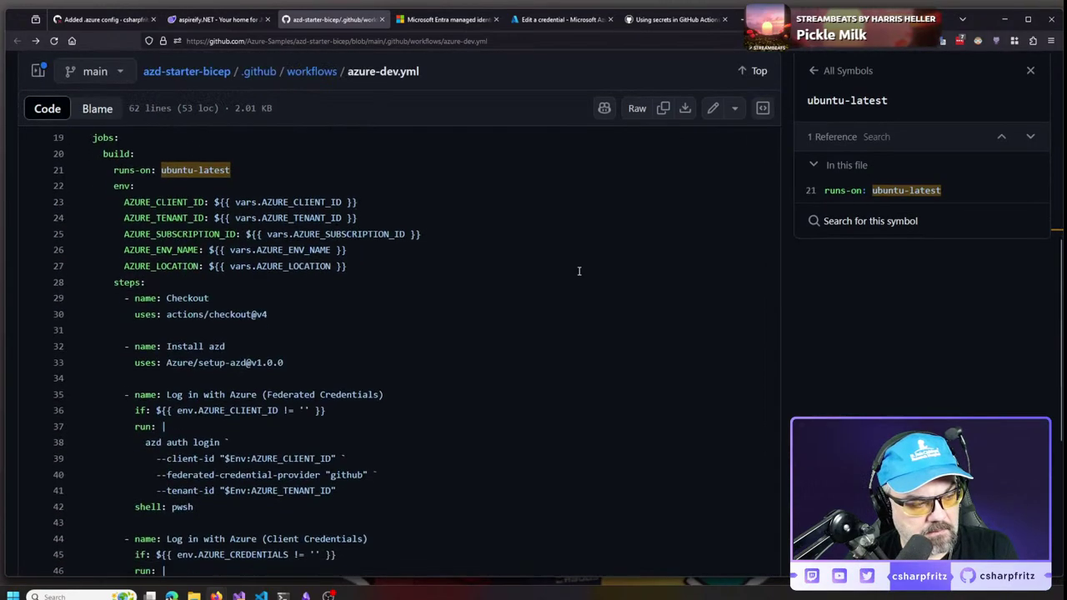
scroll(579, 271, "down", 2)
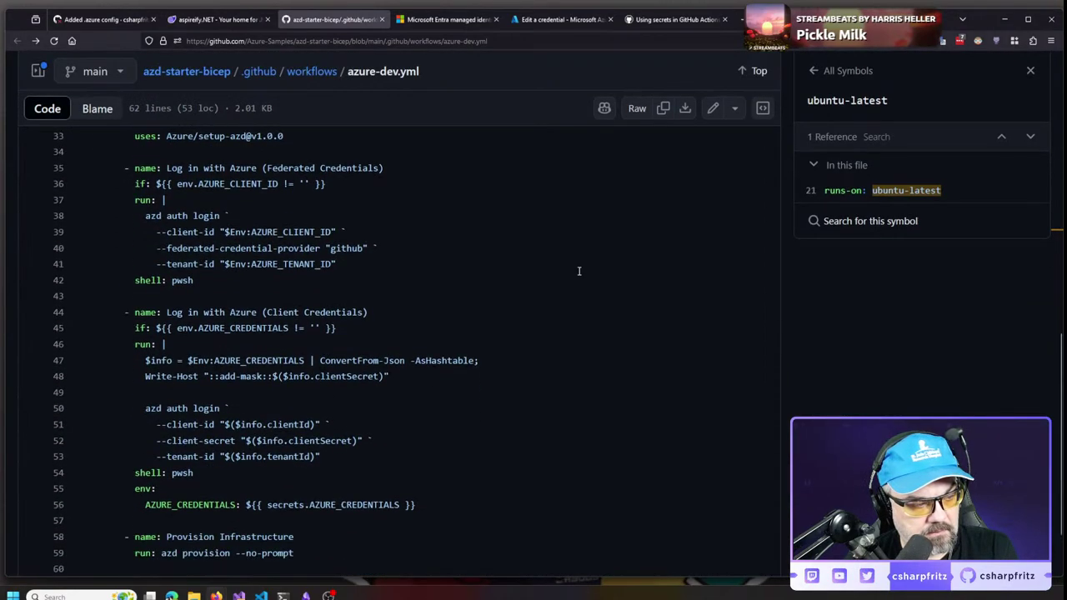
scroll(579, 271, "up", 5)
scroll(578, 271, "up", 3)
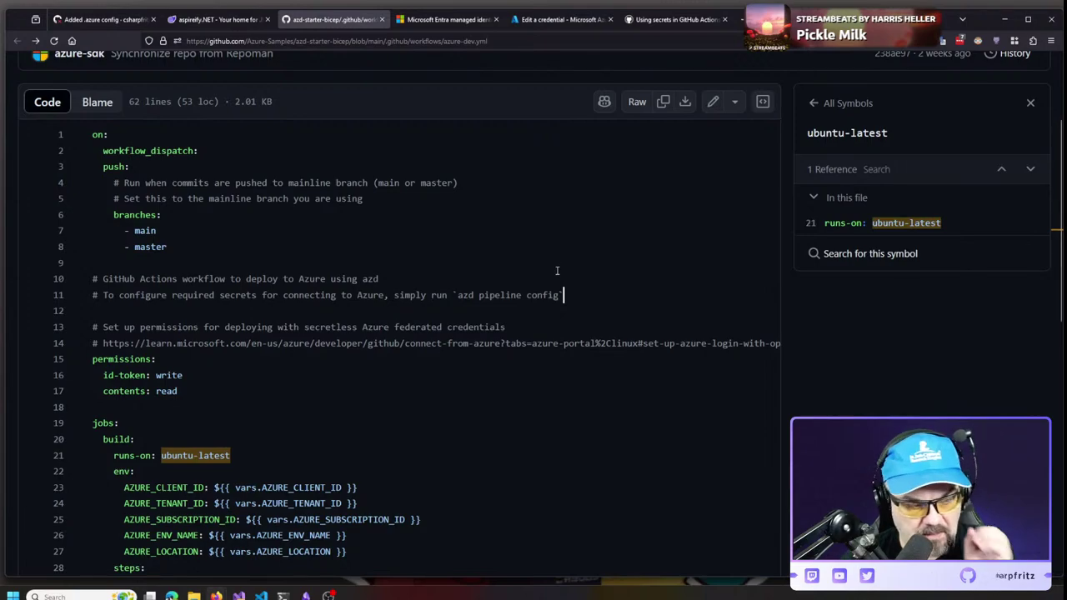
scroll(547, 261, "down", 2)
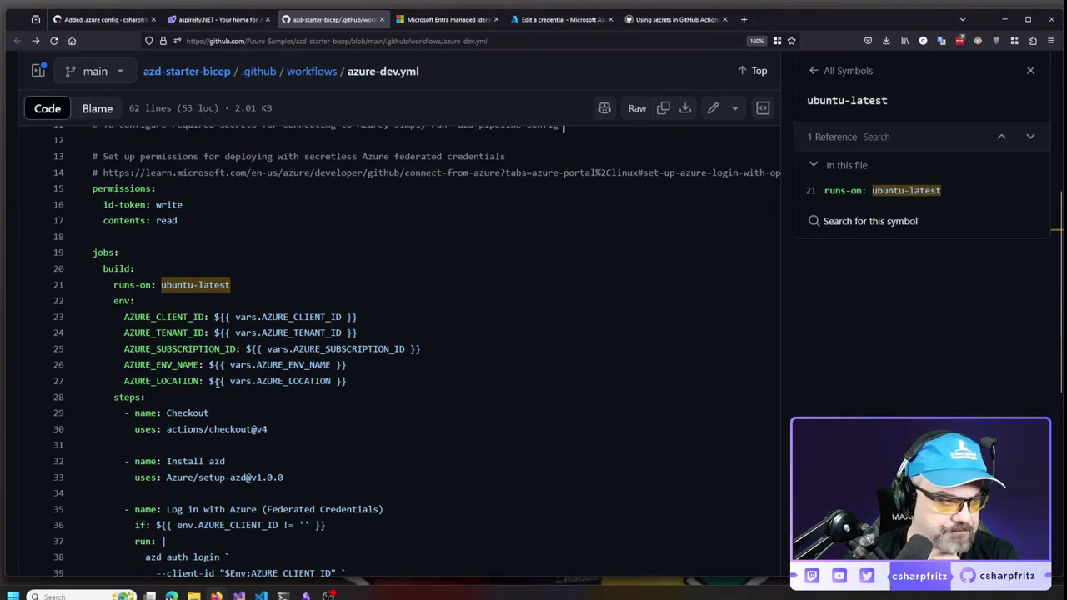
left_click_drag(144, 309, 436, 374)
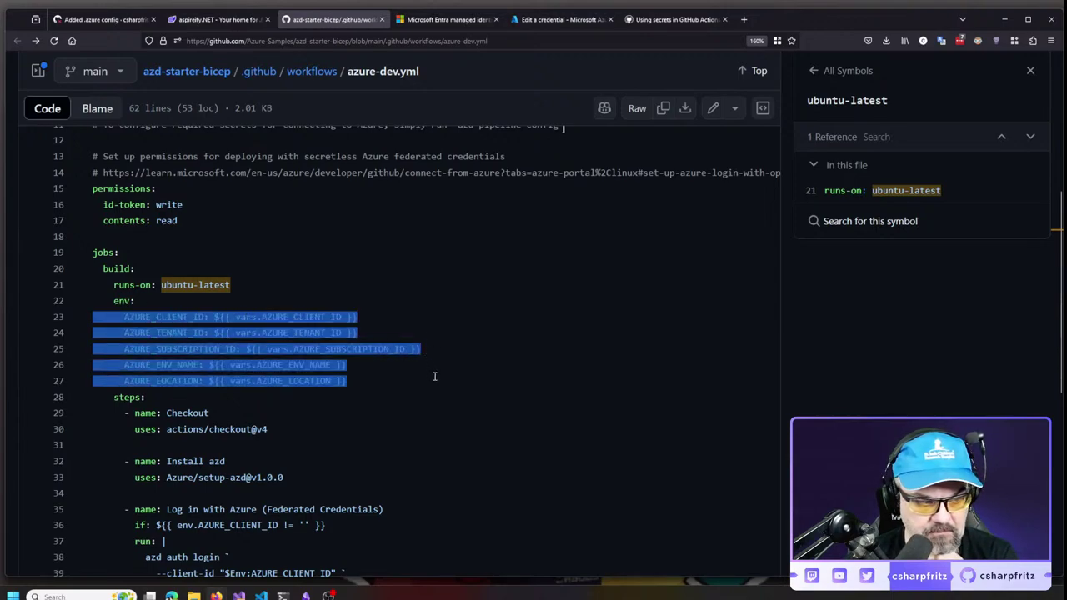
left_click(435, 371)
Reread the line 11 azd pipeline config comment, then go back to the failed build log
scroll(493, 339, "up", 2)
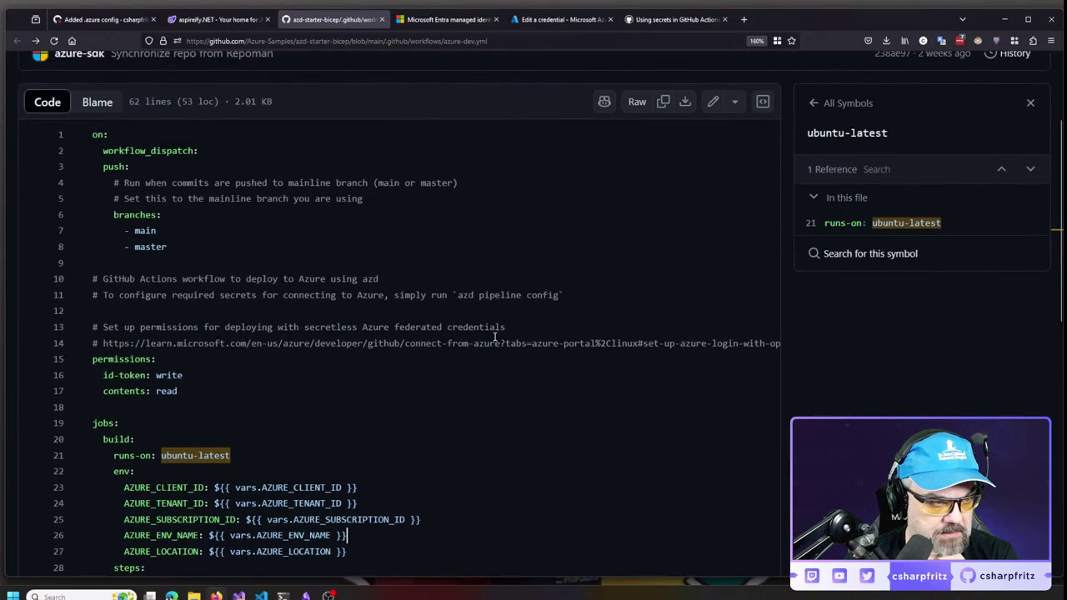
left_click_drag(86, 296, 639, 291)
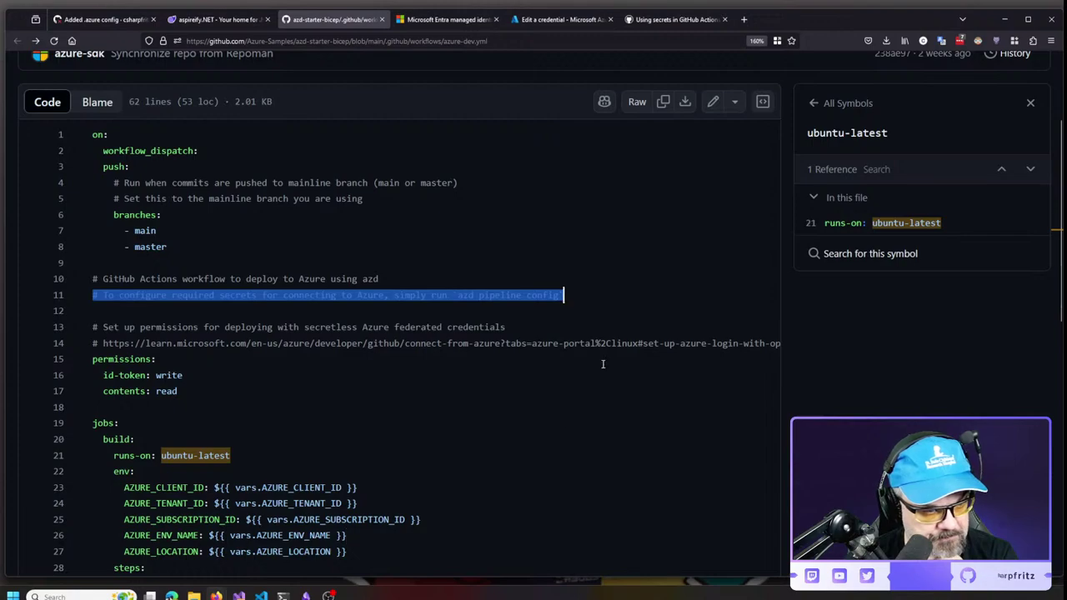
left_click(464, 491)
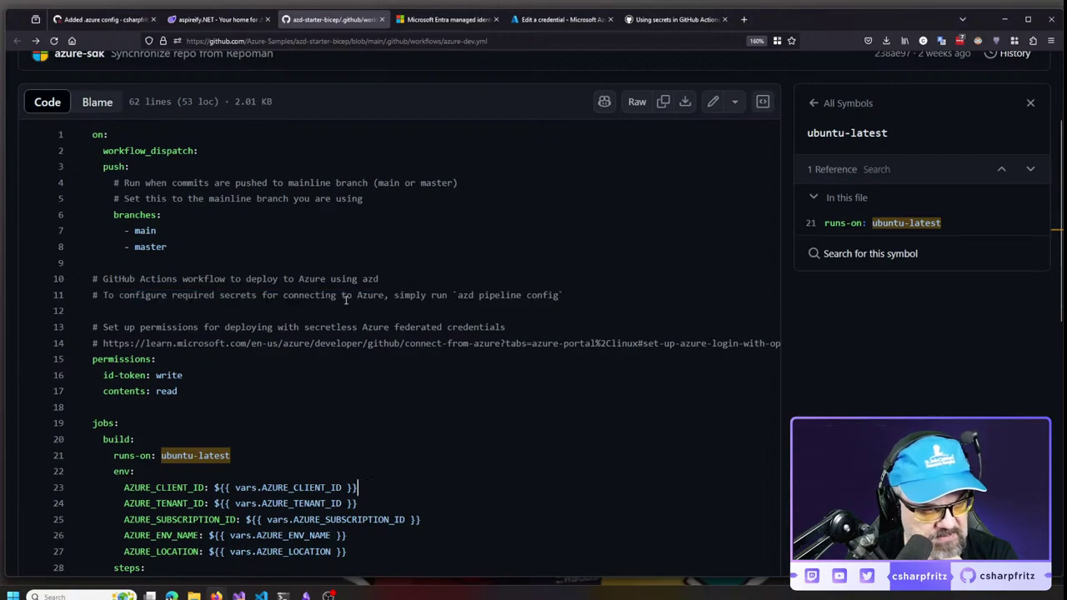
left_click_drag(105, 297, 611, 298)
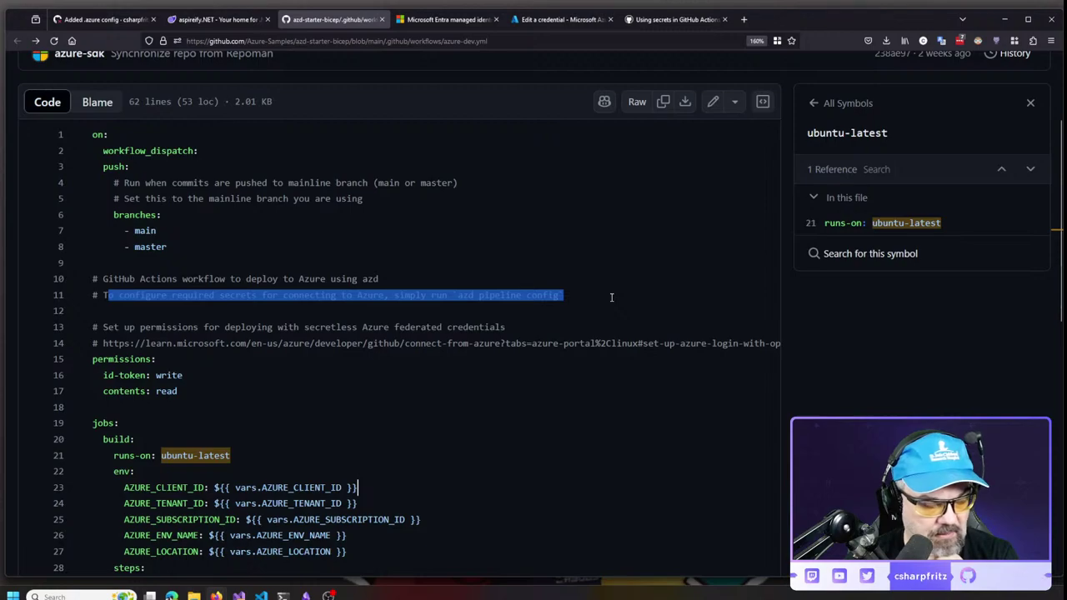
left_click(611, 298)
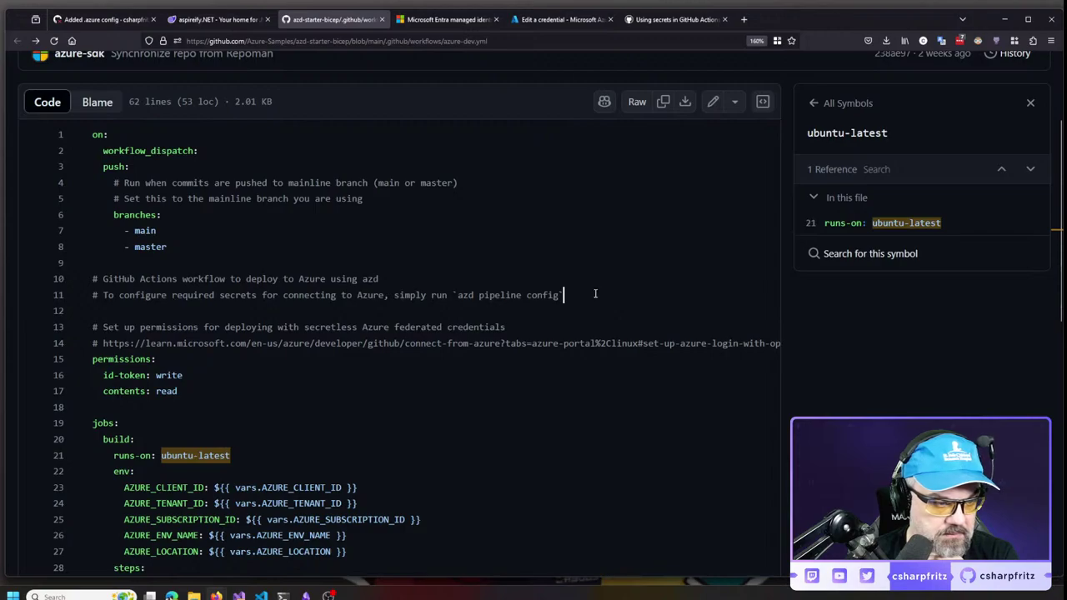
scroll(594, 293, "down", 2)
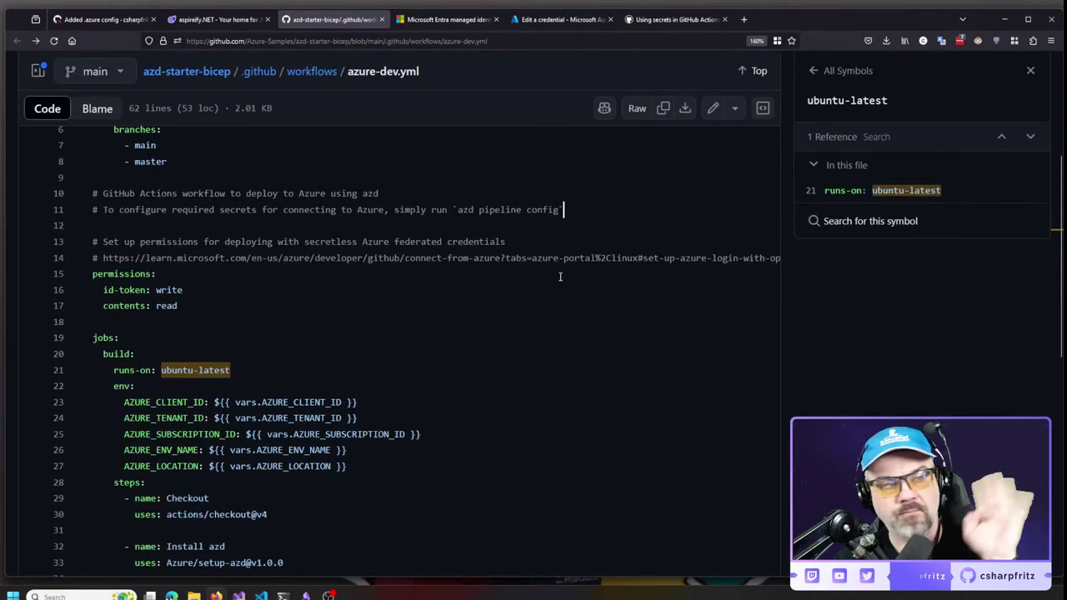
scroll(467, 290, "up", 3)
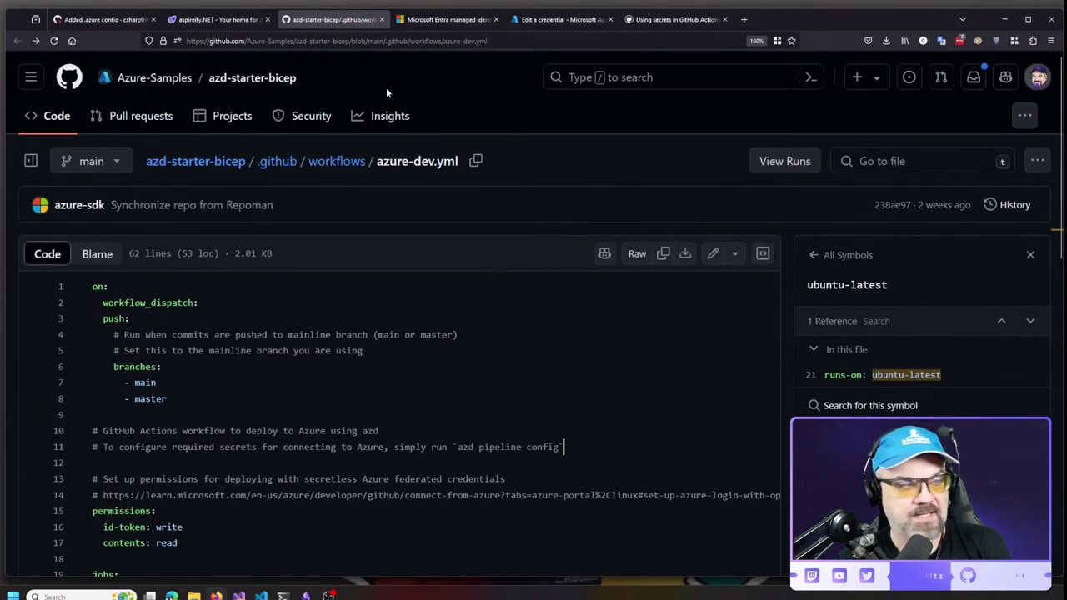
left_click(125, 23)
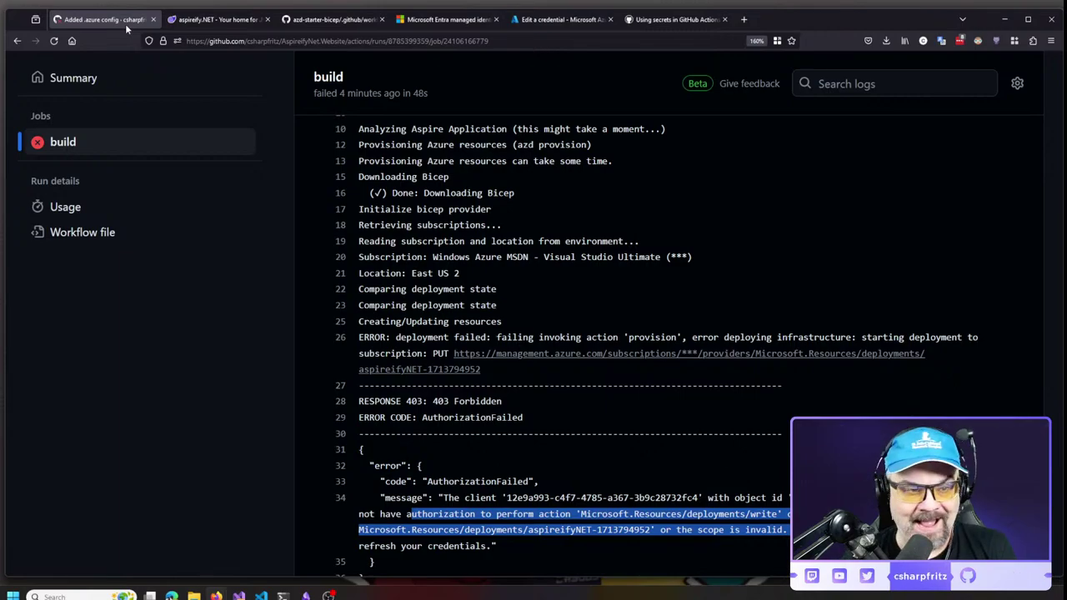
View the AspireifyNet.Website repo root with the Added .azure config commit and check the terminal's git push output
scroll(673, 334, "up", 10)
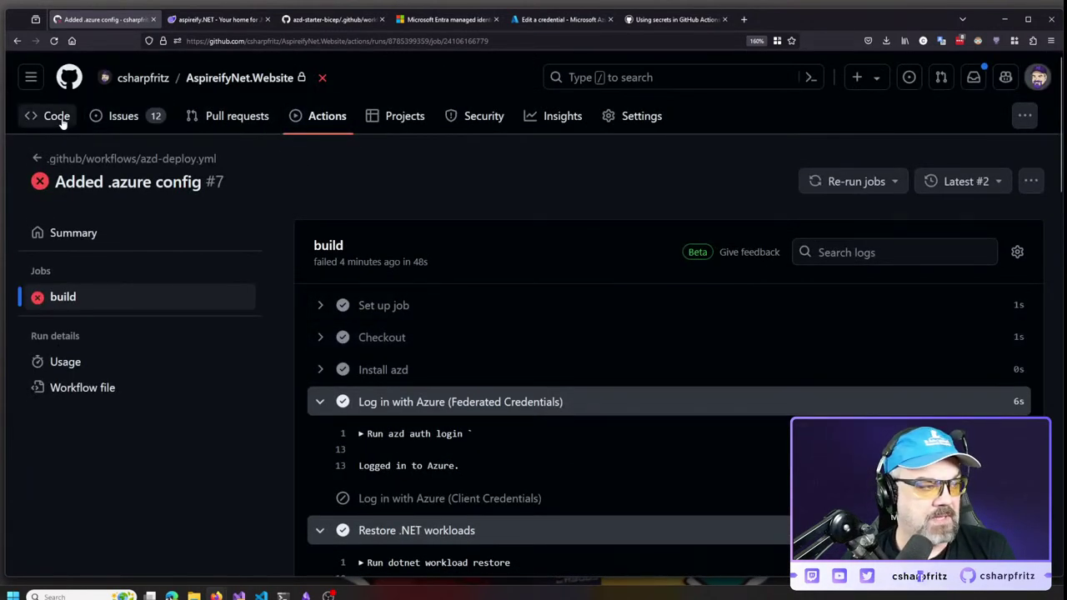
left_click(52, 116)
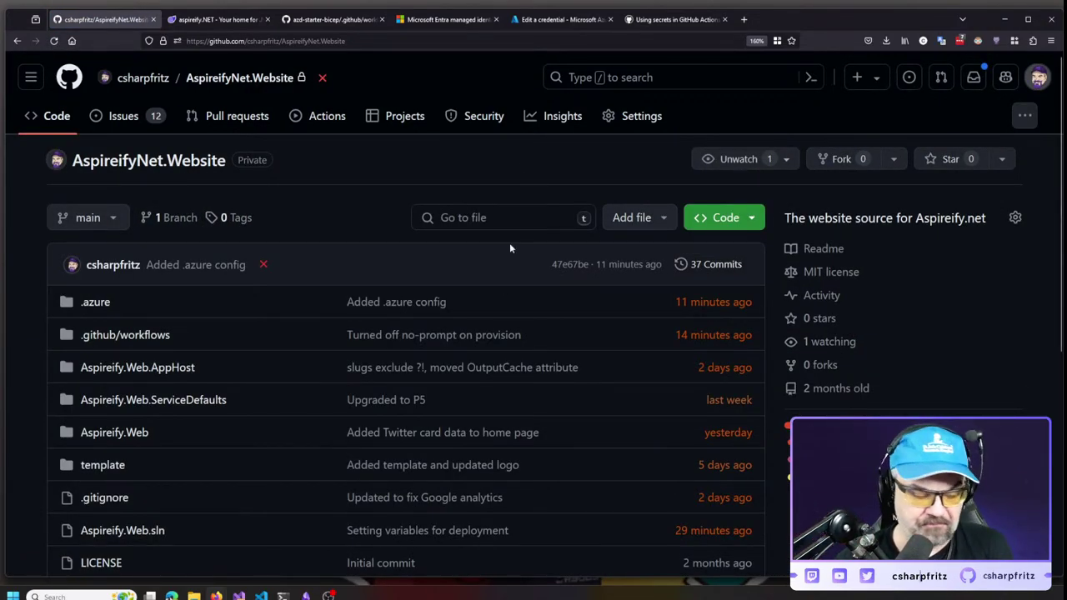
mouse_move(283, 595)
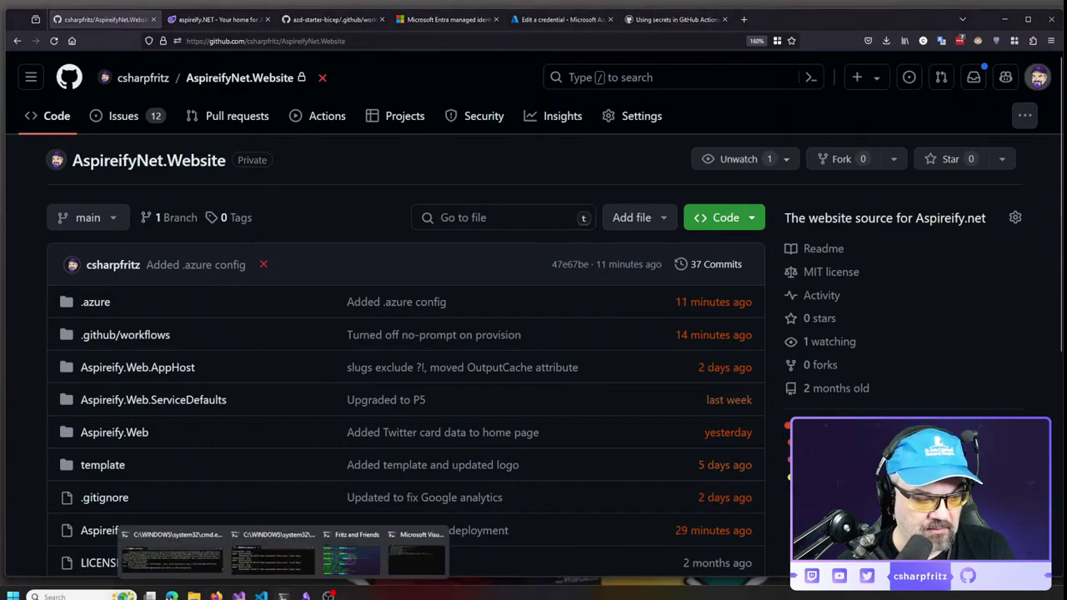
left_click(350, 549)
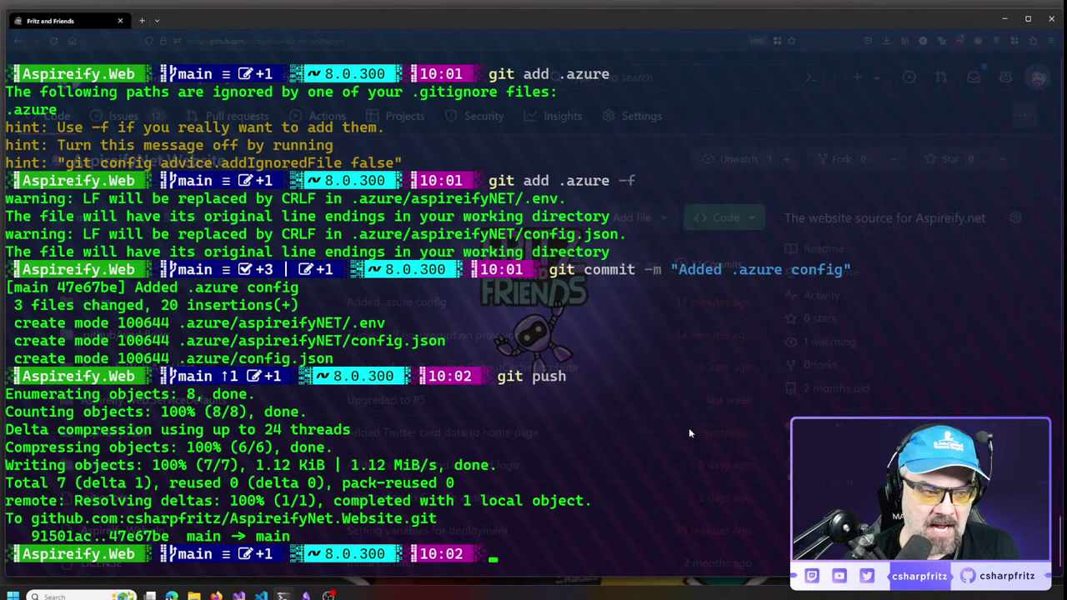
key("alt+Tab")
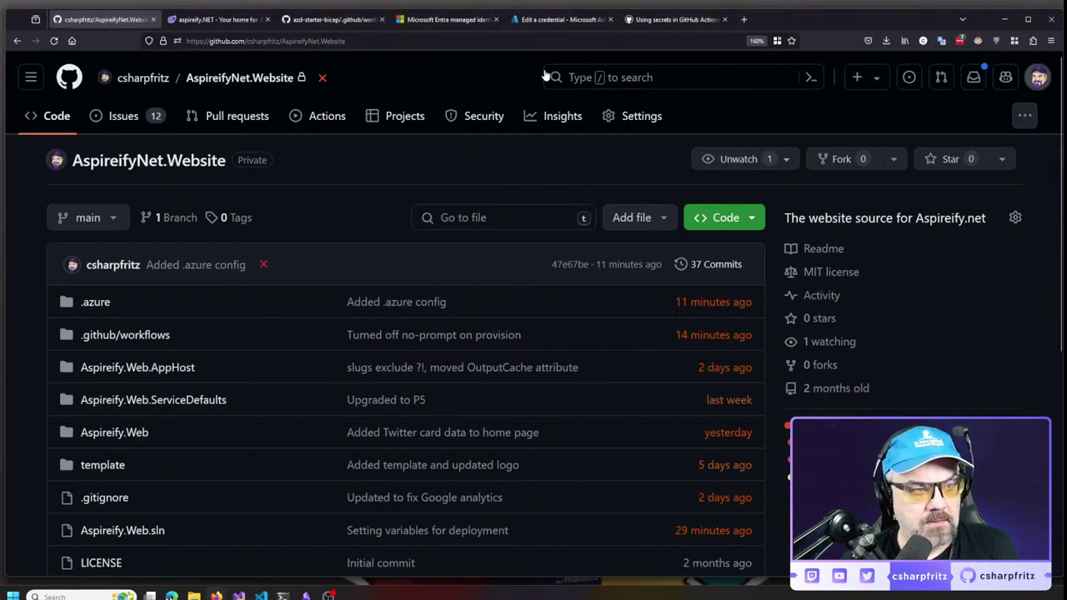
left_click(446, 19)
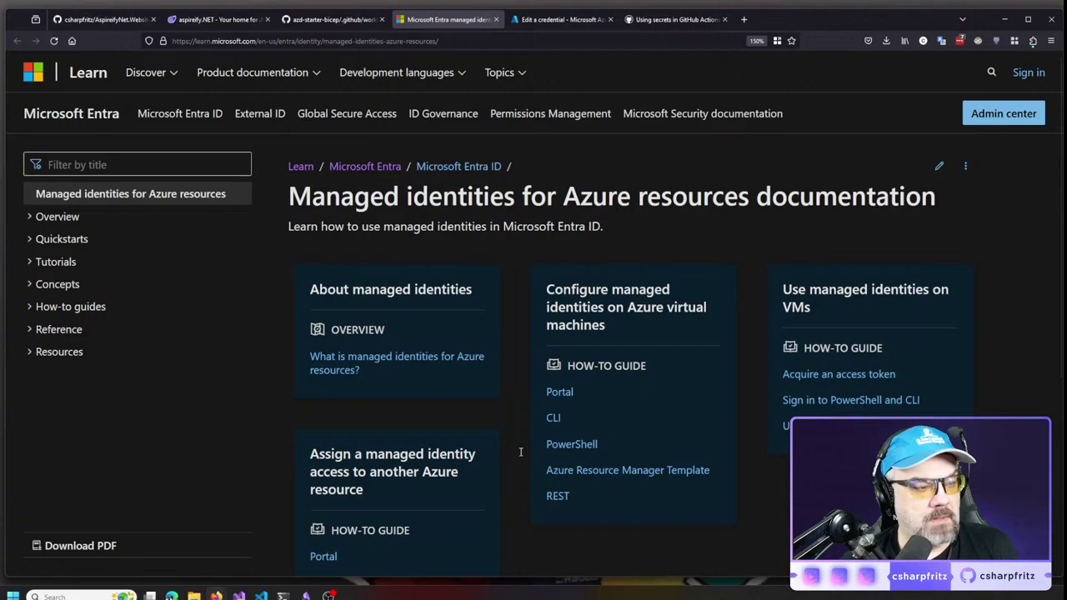
Copy the learn.microsoft.com URL from line 14 of the azd-starter-bicep workflow file
left_click(334, 19)
scroll(326, 323, "down", 2)
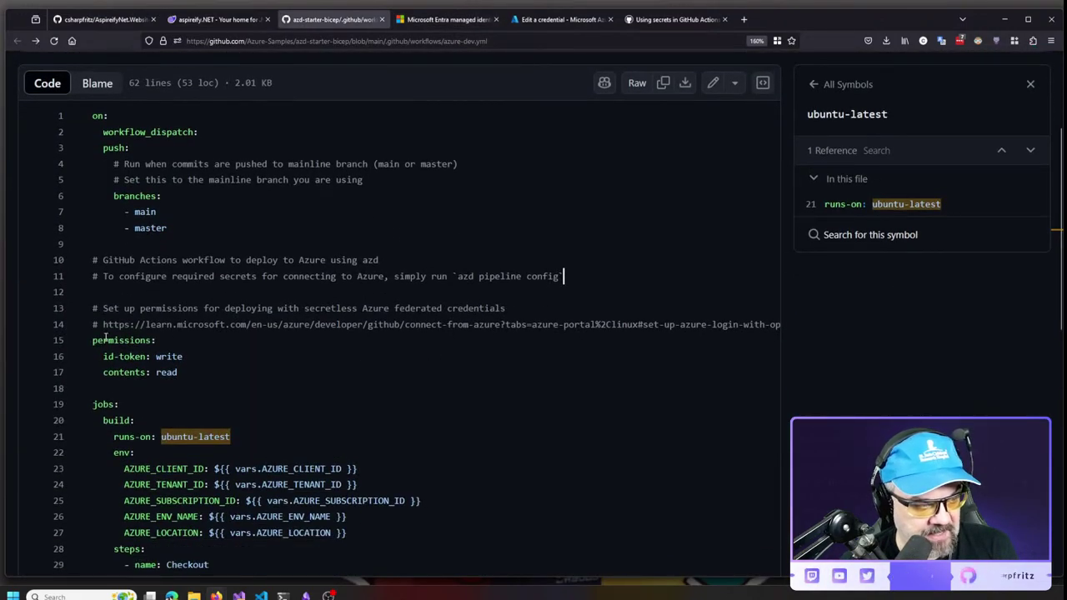
left_click_drag(117, 324, 797, 324)
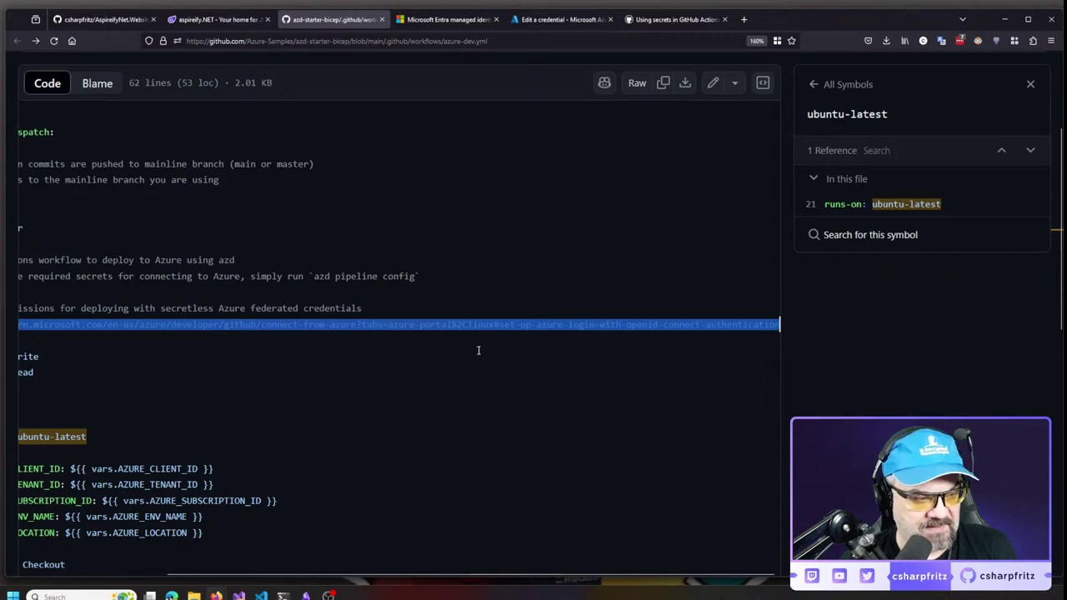
left_click_drag(495, 327, 502, 322)
key("Home")
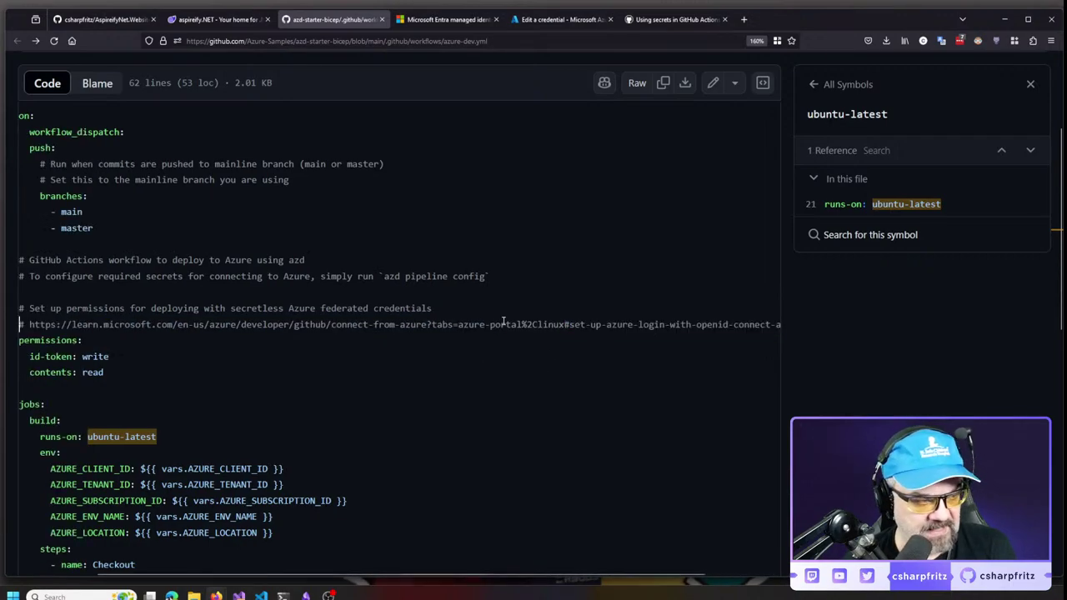
key("shift+End")
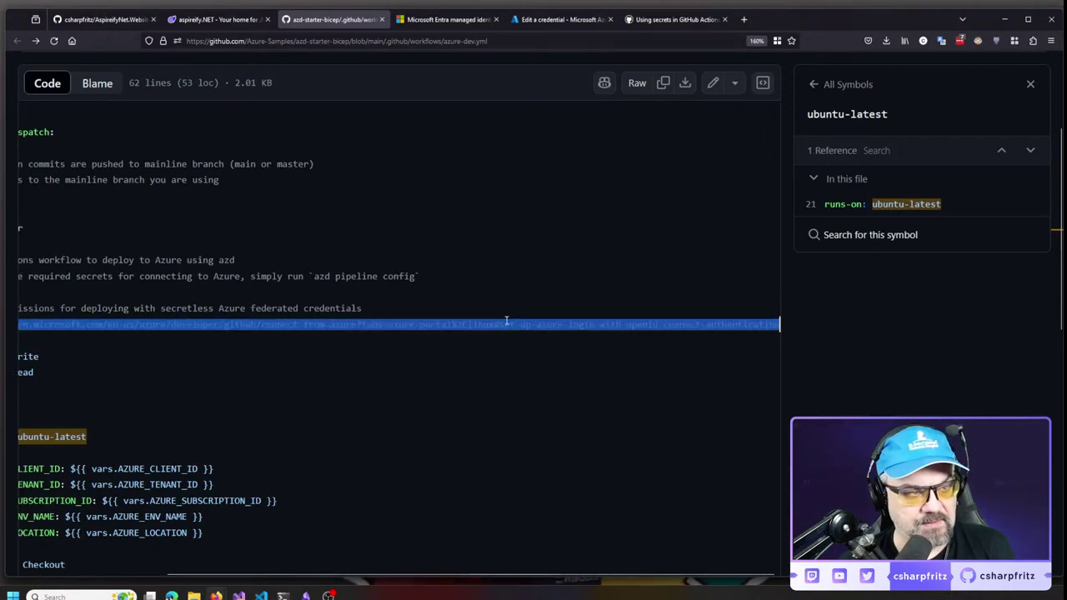
key("ctrl+c")
Load that URL in a new tab and scroll to the Azure Login with OpenID Connect YAML sample
key("ctrl+t")
key("ctrl+v")
key("Return")
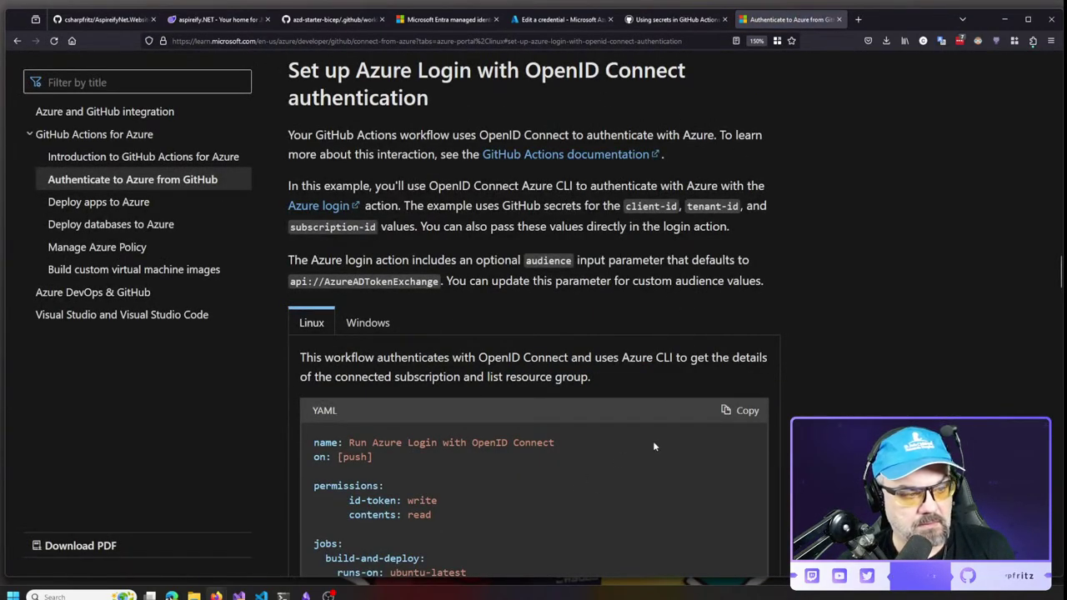
scroll(685, 431, "down", 1)
scroll(686, 436, "up", 3)
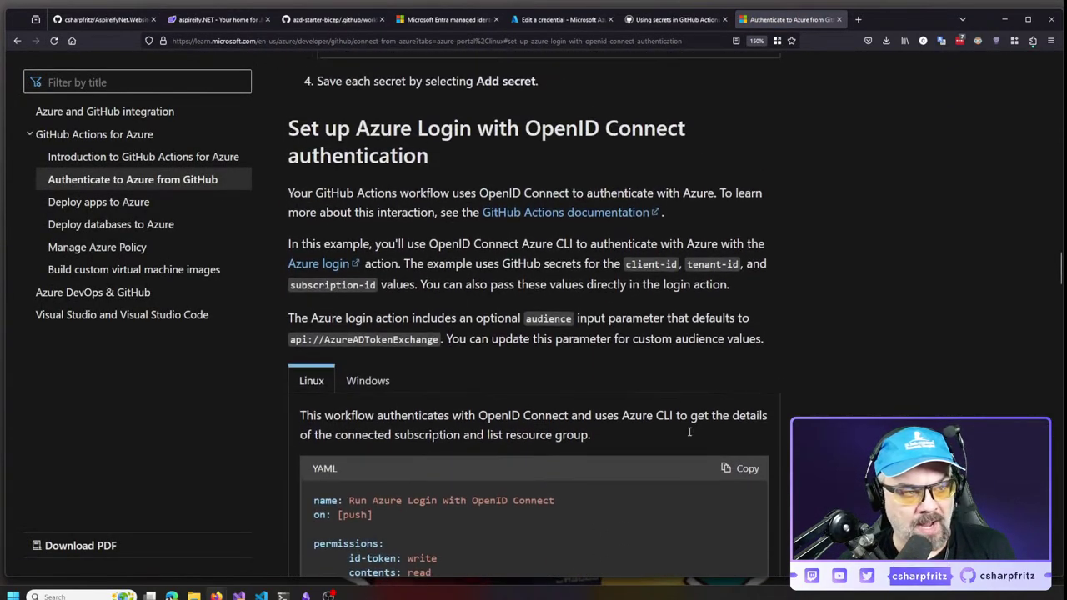
scroll(690, 433, "down", 4)
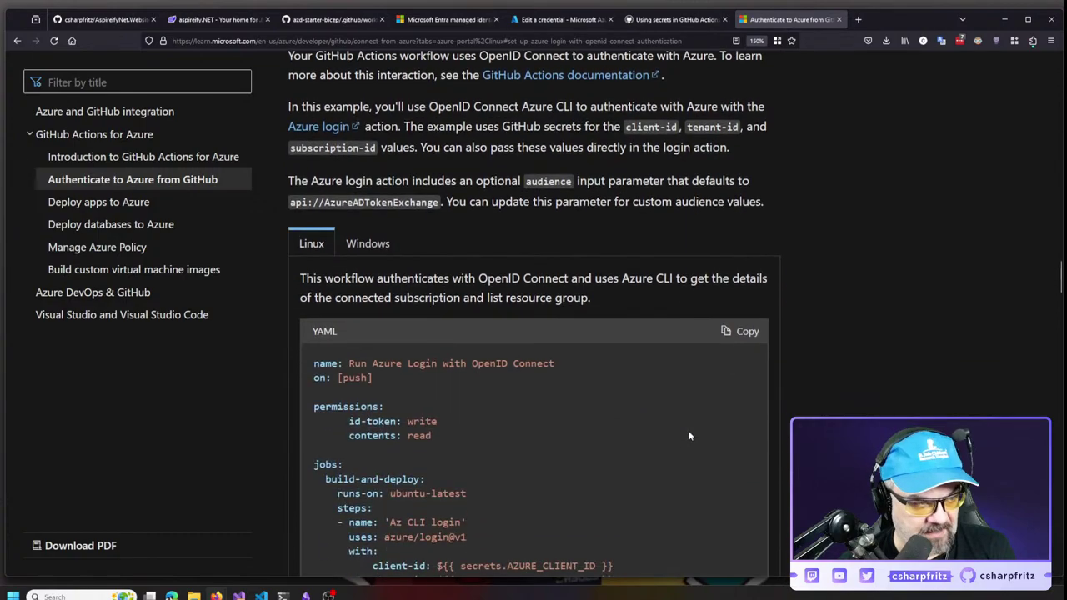
Open the Deploy apps from GitHub to Azure article and scroll through it
left_click(153, 203)
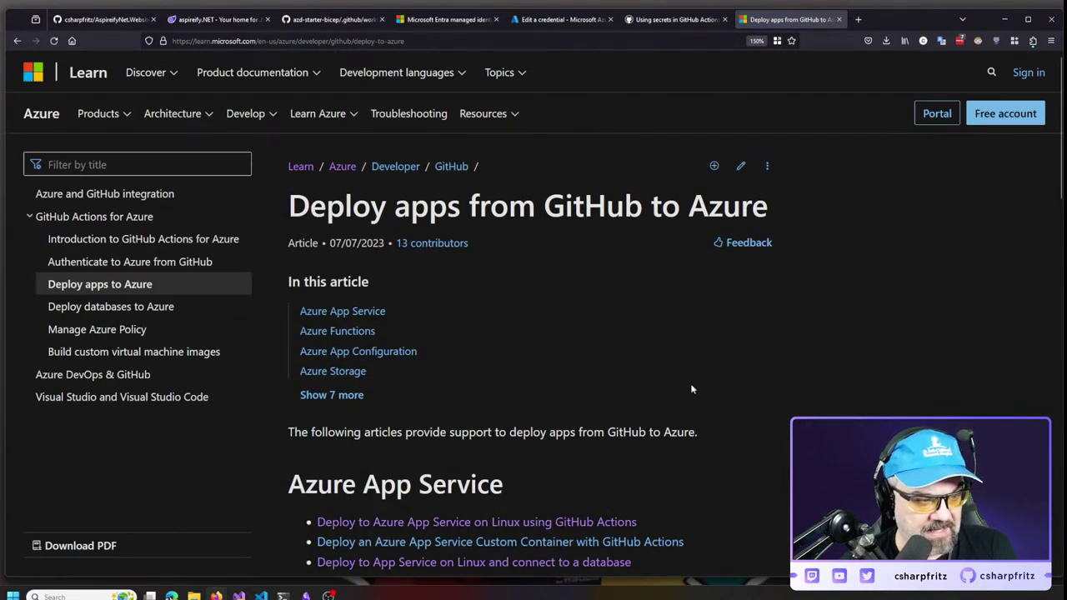
scroll(690, 384, "down", 4)
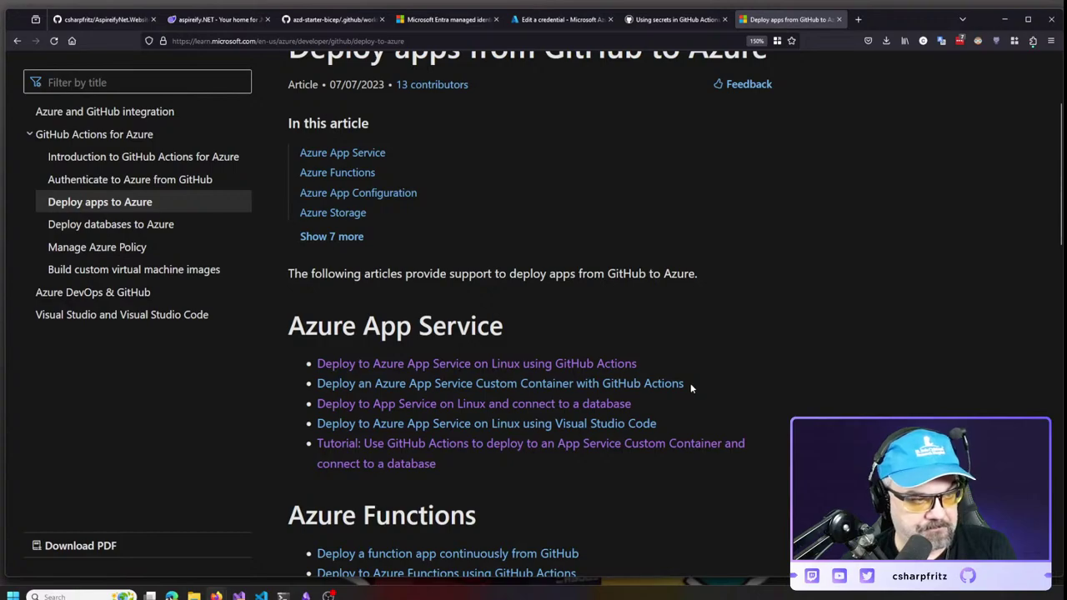
scroll(692, 334, "down", 12)
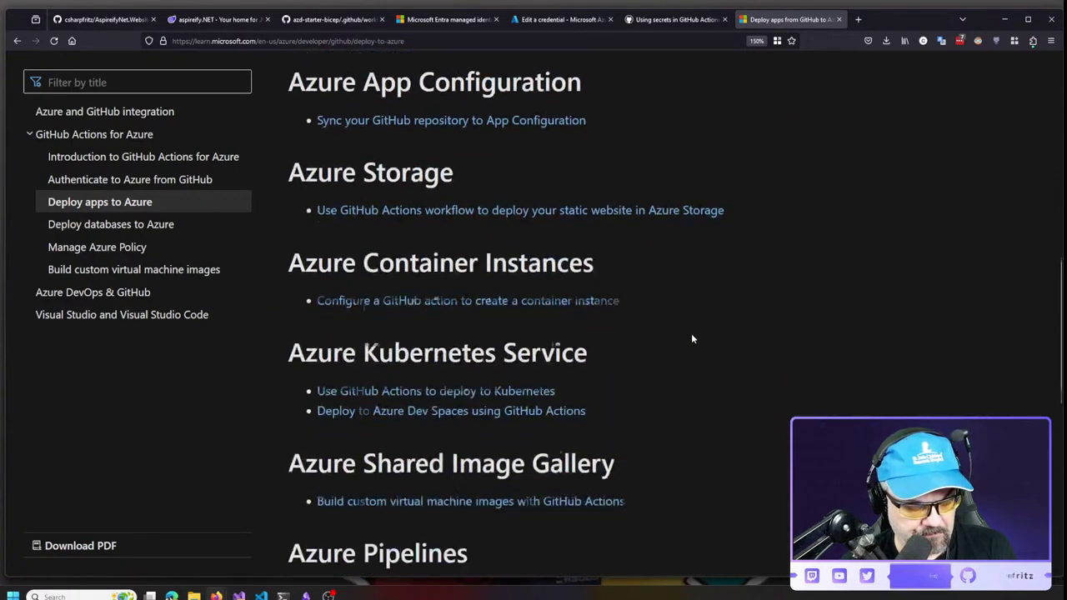
scroll(691, 339, "down", 12)
scroll(691, 339, "up", 7)
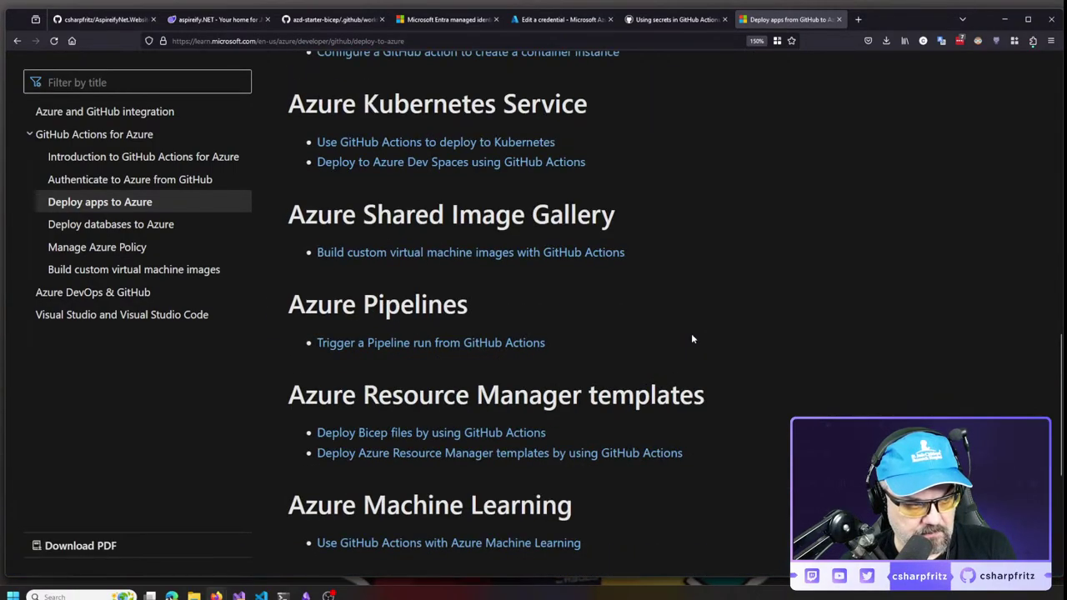
scroll(691, 339, "up", 15)
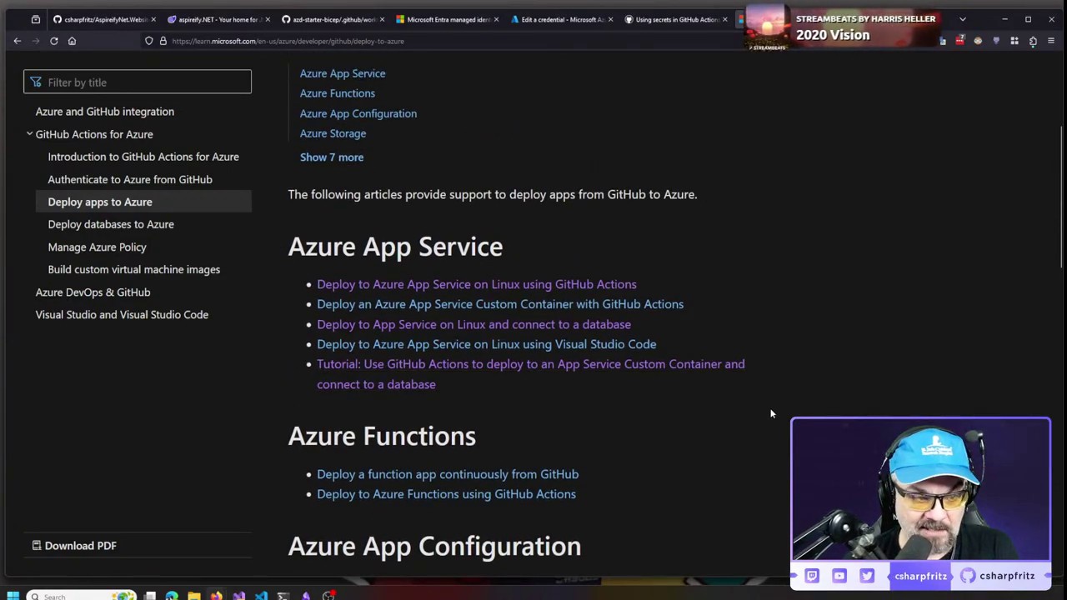
scroll(769, 413, "down", 3)
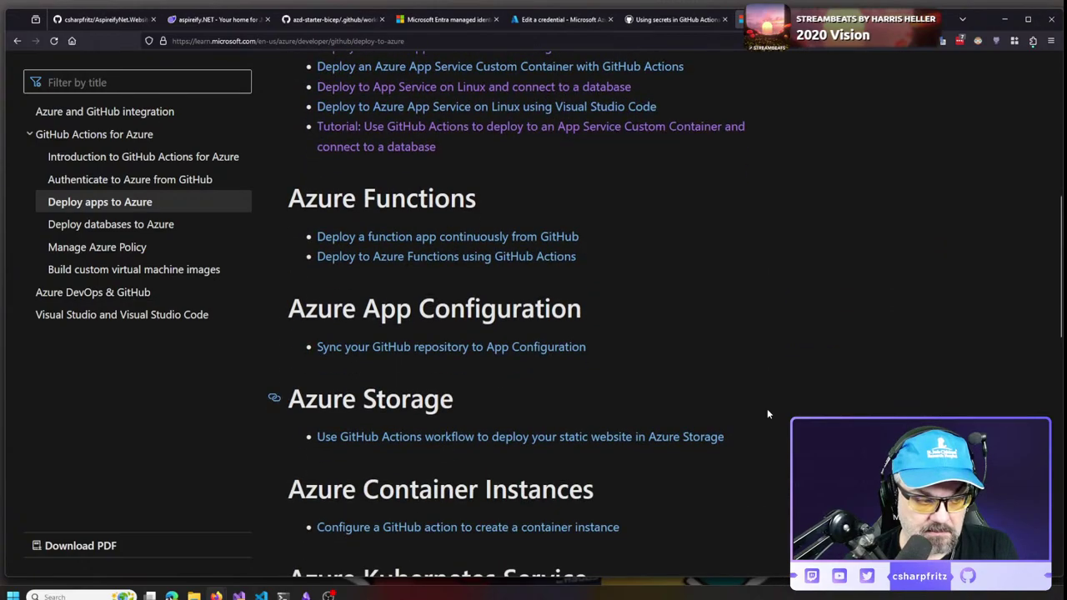
key("ctrl+d")
key("Escape")
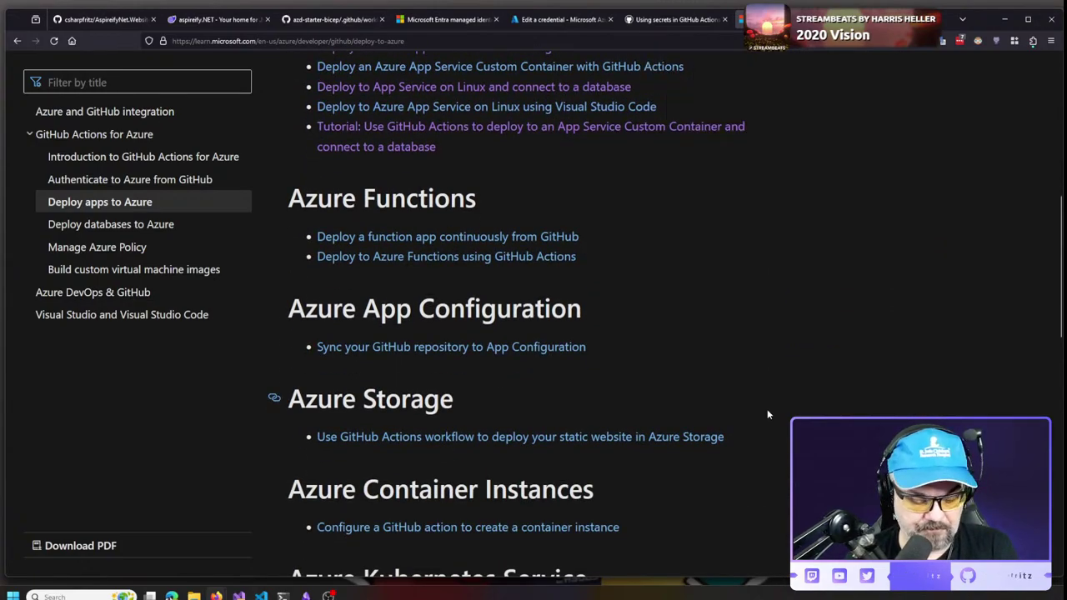
Search the article for 'container' and step through its 4 matches, including Azure Container Instances
key("ctrl+f")
type("container")
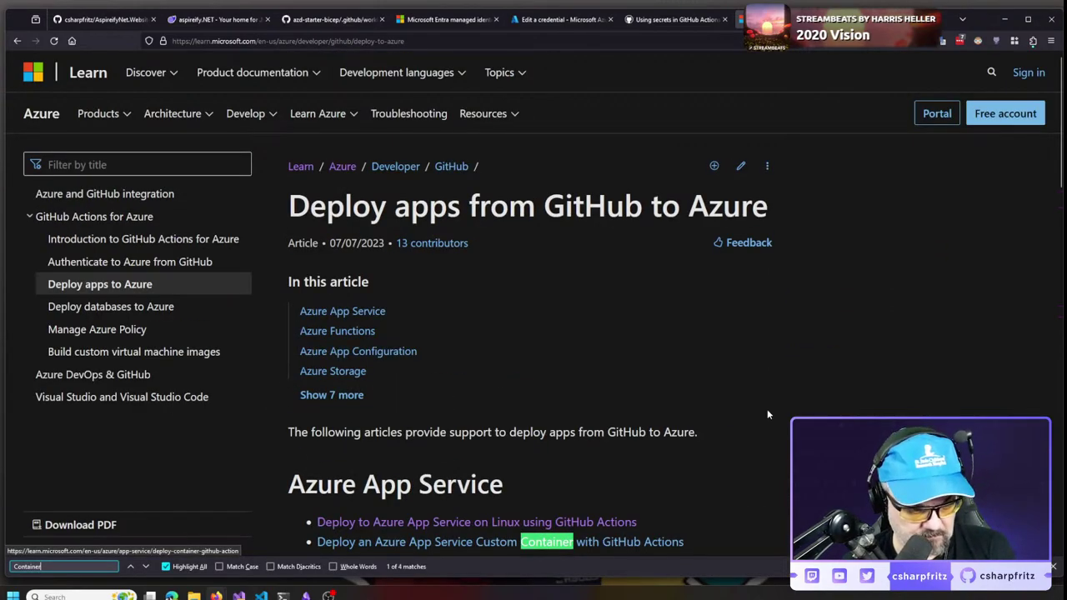
scroll(768, 414, "down", 2)
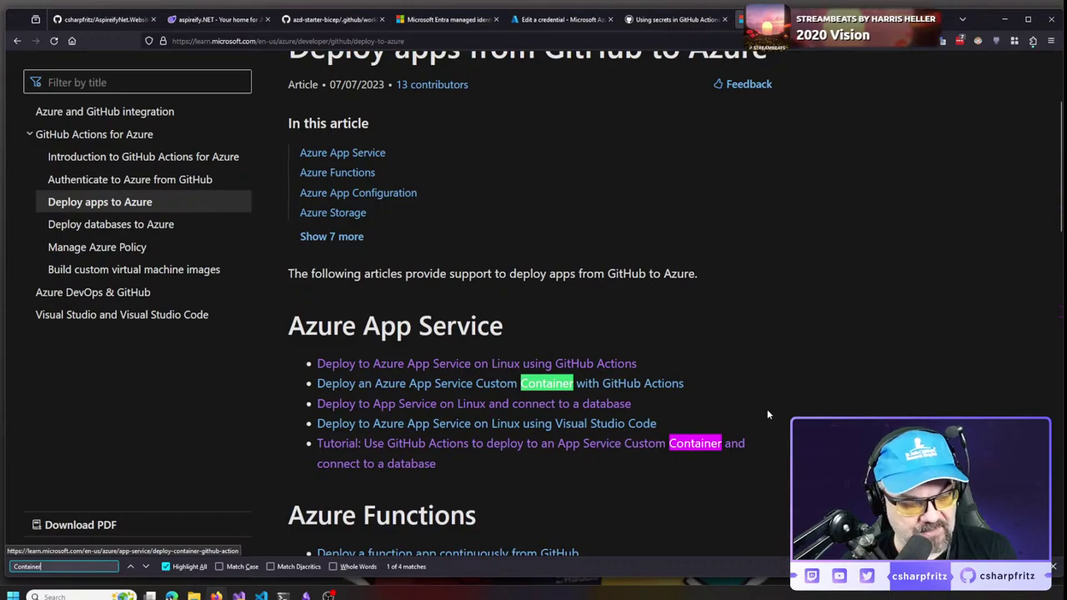
key("Return")
scroll(775, 400, "down", 2)
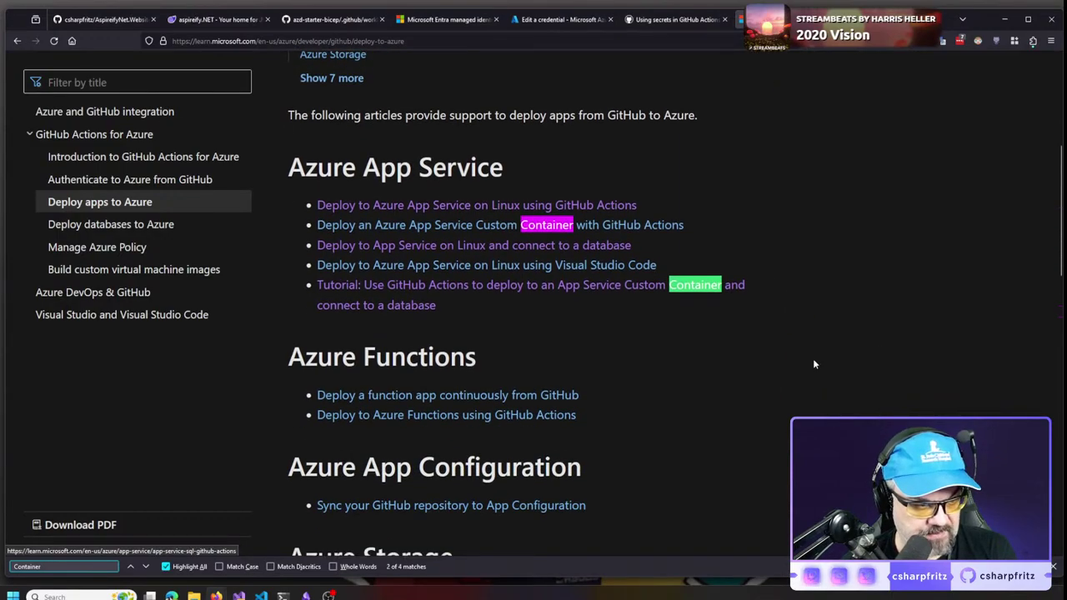
key("Return")
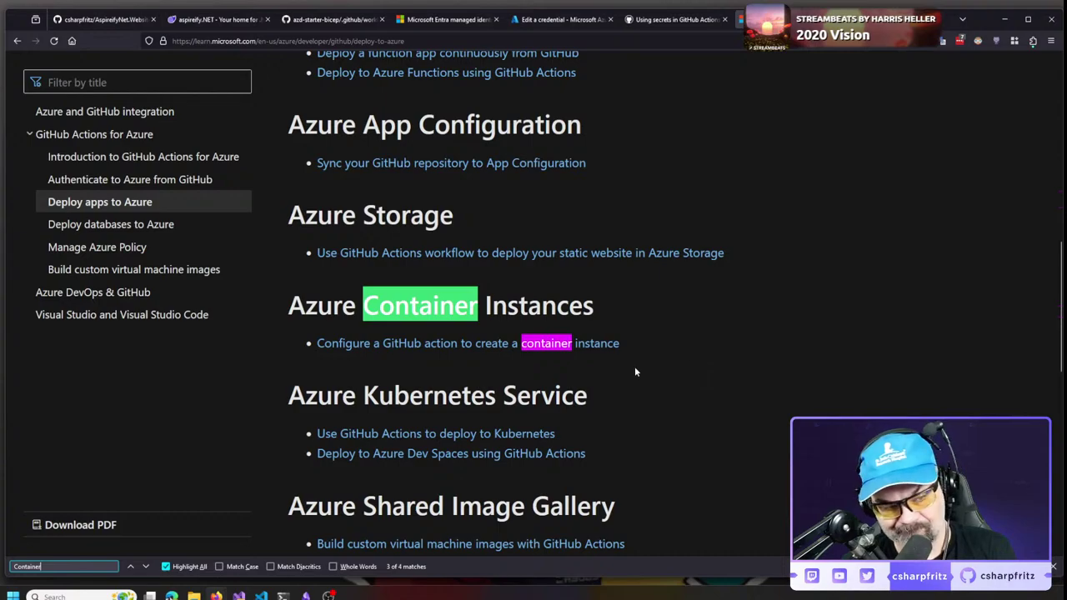
key("Return")
key("Return")
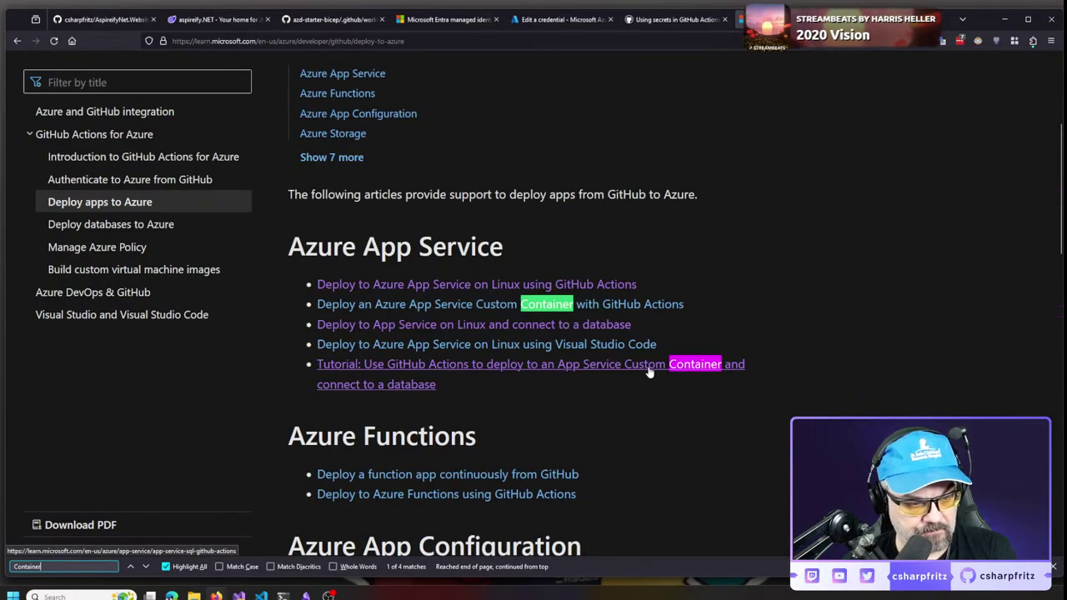
key("Return")
key("Return")
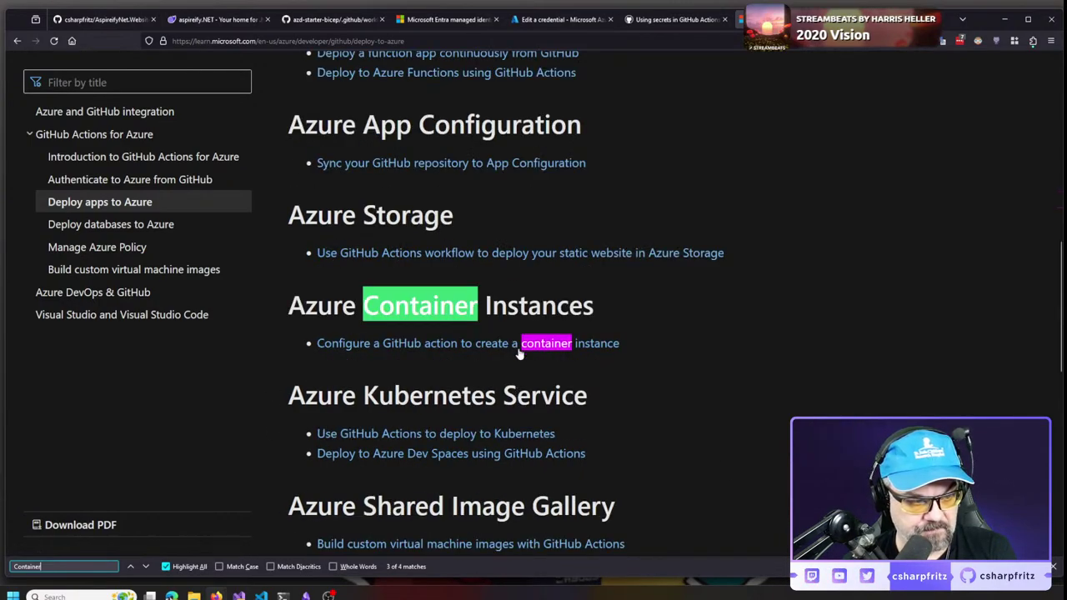
Read the 'Configure a GitHub action to create a container instance' article and highlight the Contributor role service principal sentence
left_click(514, 344)
scroll(667, 432, "down", 4)
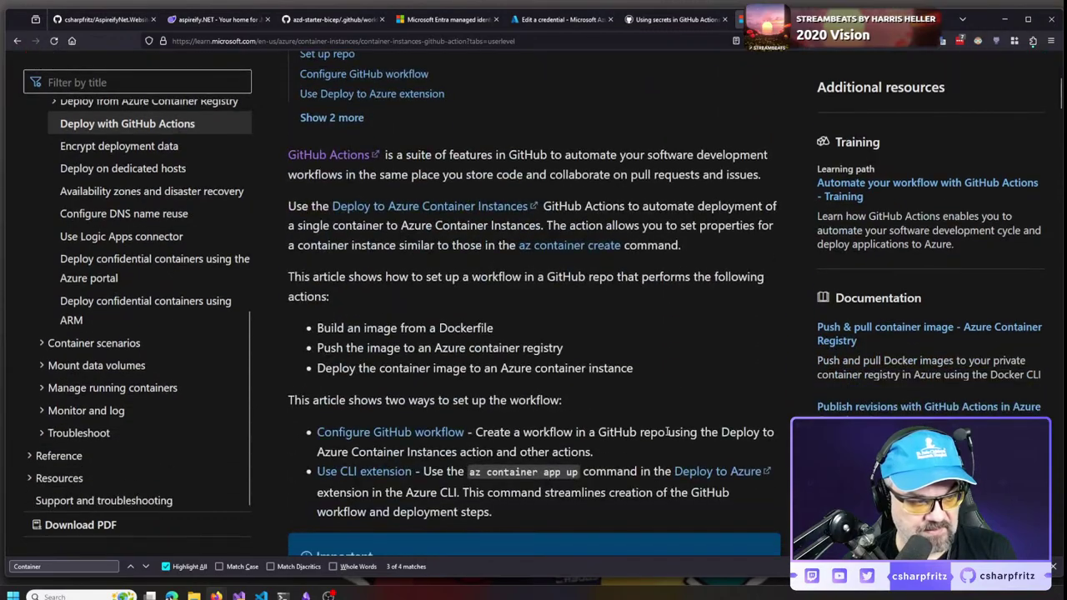
scroll(667, 431, "down", 10)
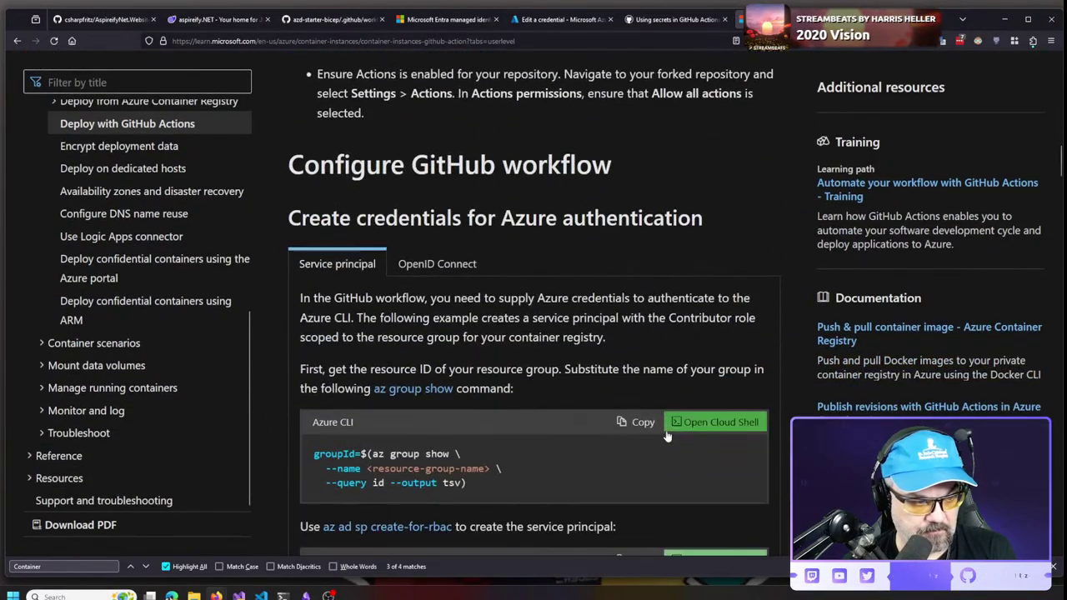
scroll(667, 435, "down", 5)
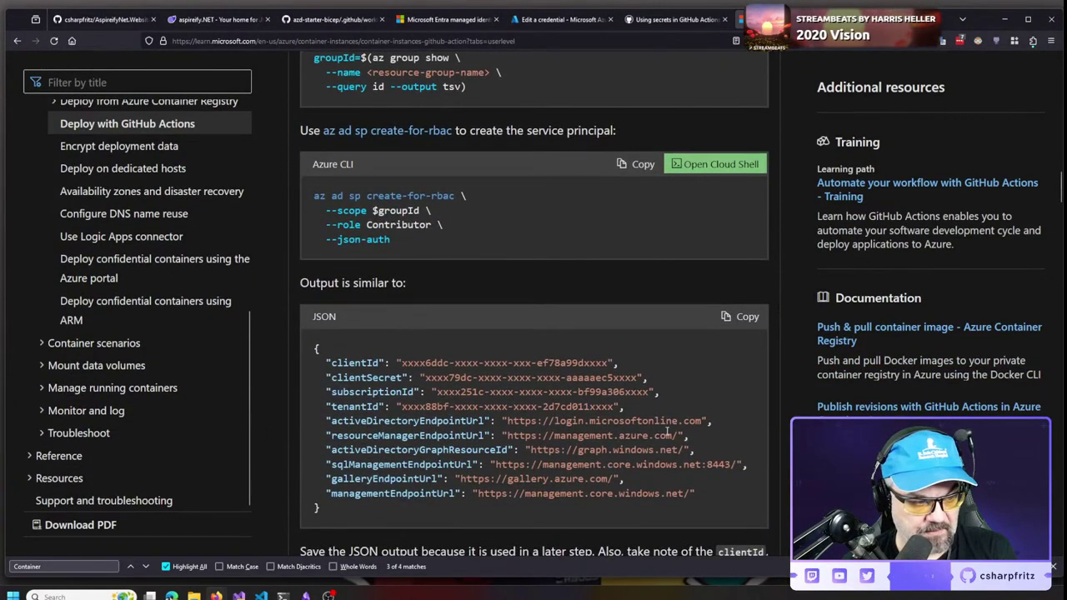
scroll(667, 432, "down", 5)
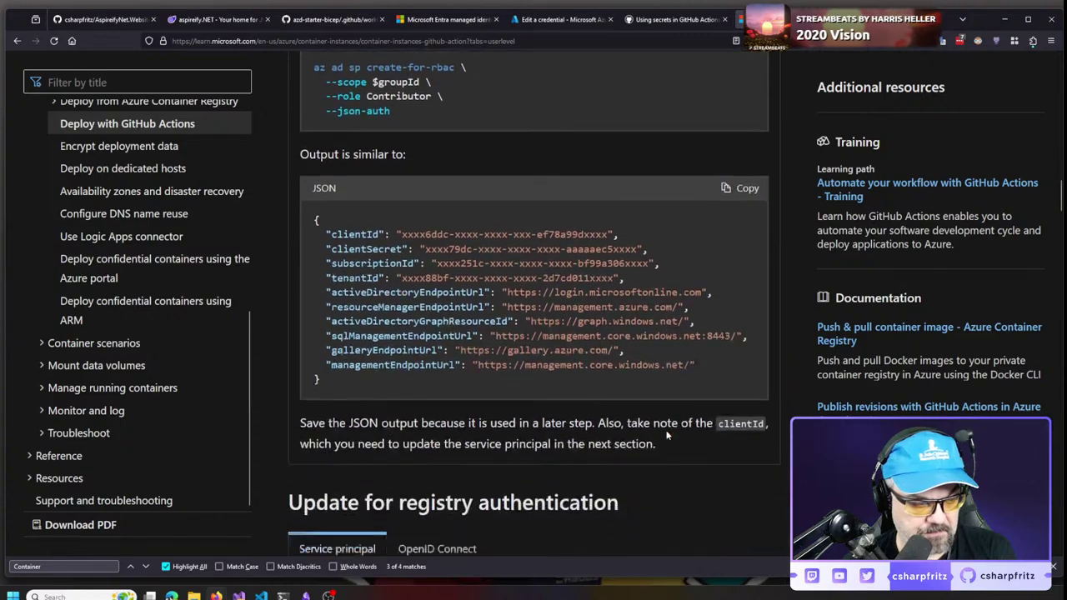
scroll(667, 435, "down", 5)
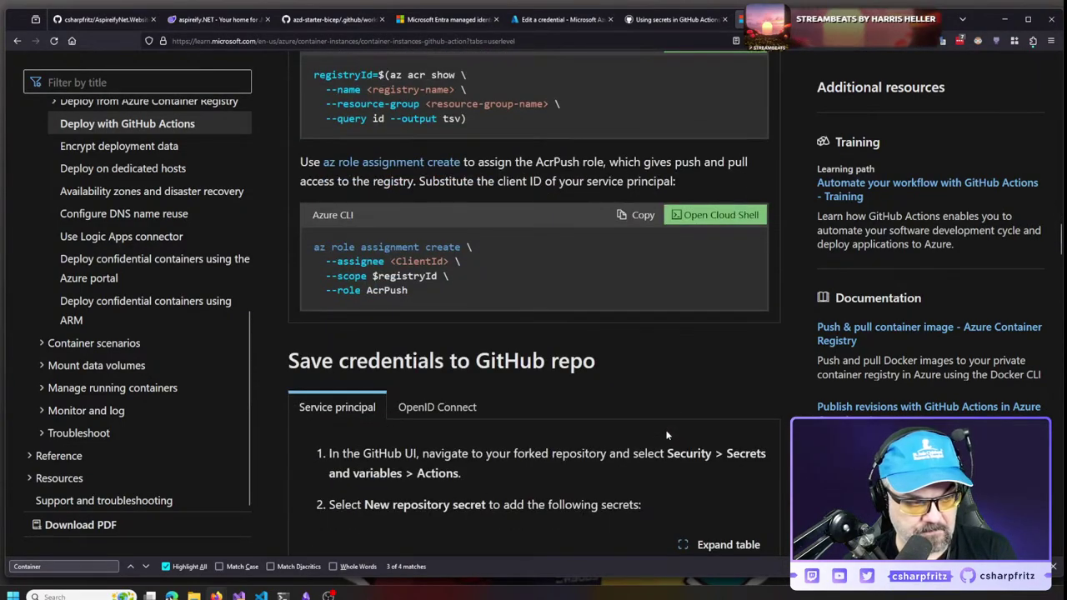
scroll(667, 435, "up", 3)
scroll(667, 435, "down", 15)
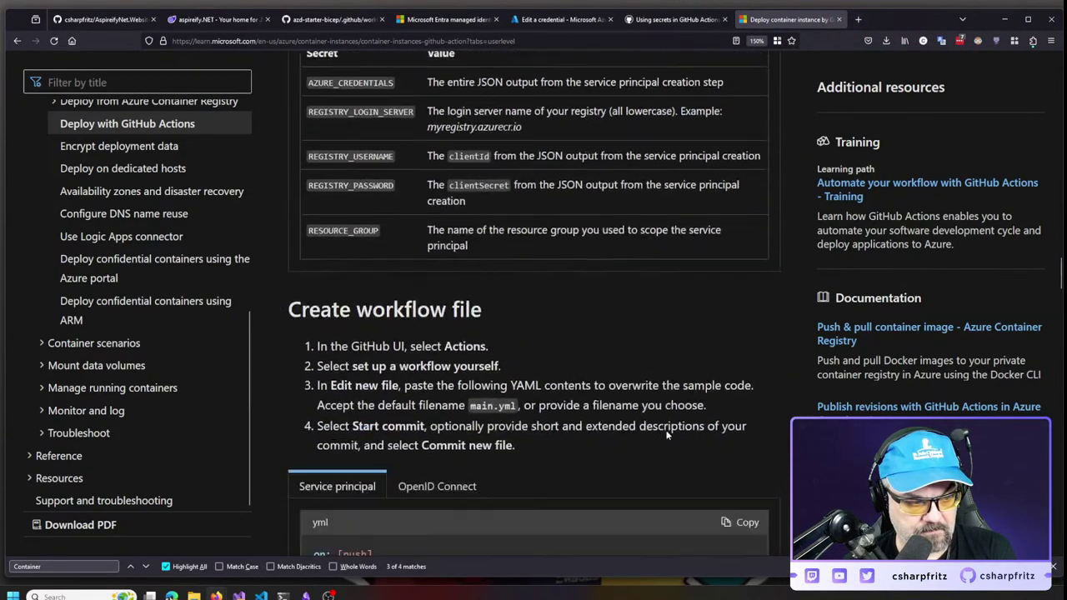
scroll(667, 433, "down", 12)
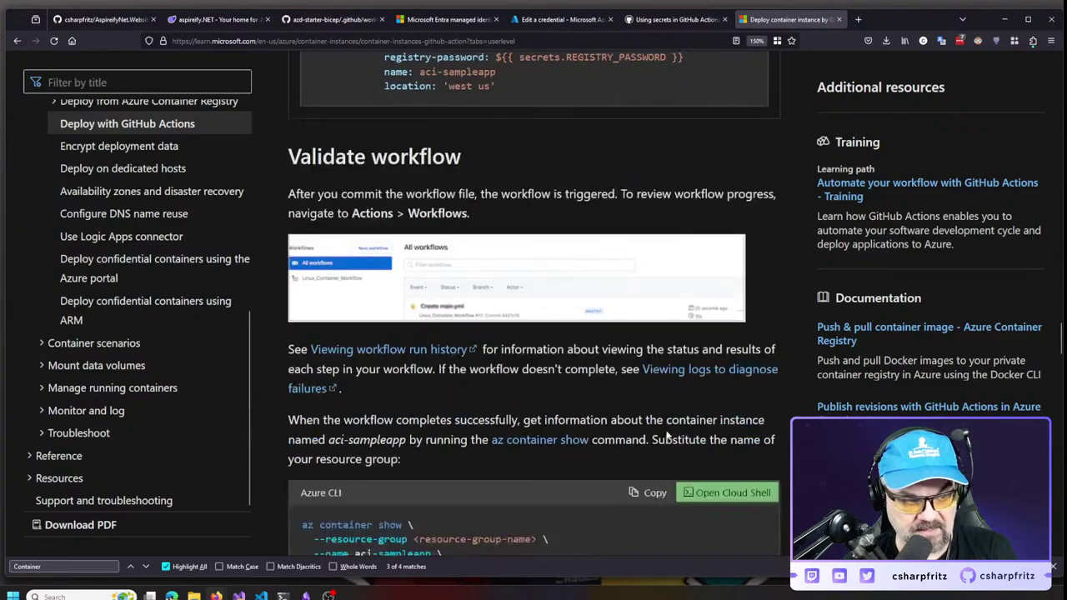
scroll(667, 435, "down", 3)
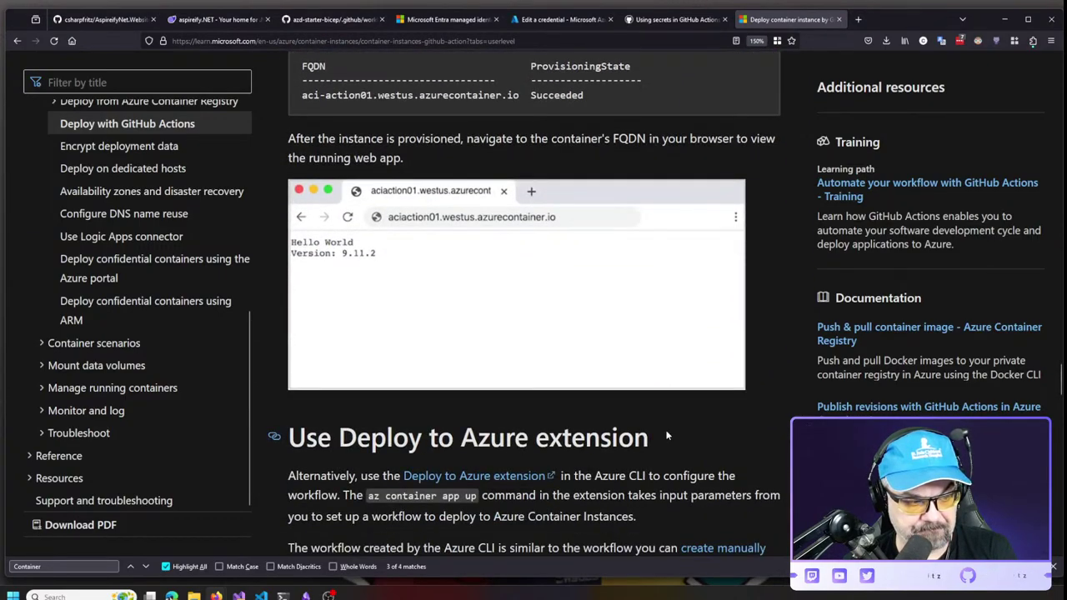
scroll(667, 435, "down", 7)
scroll(667, 433, "down", 4)
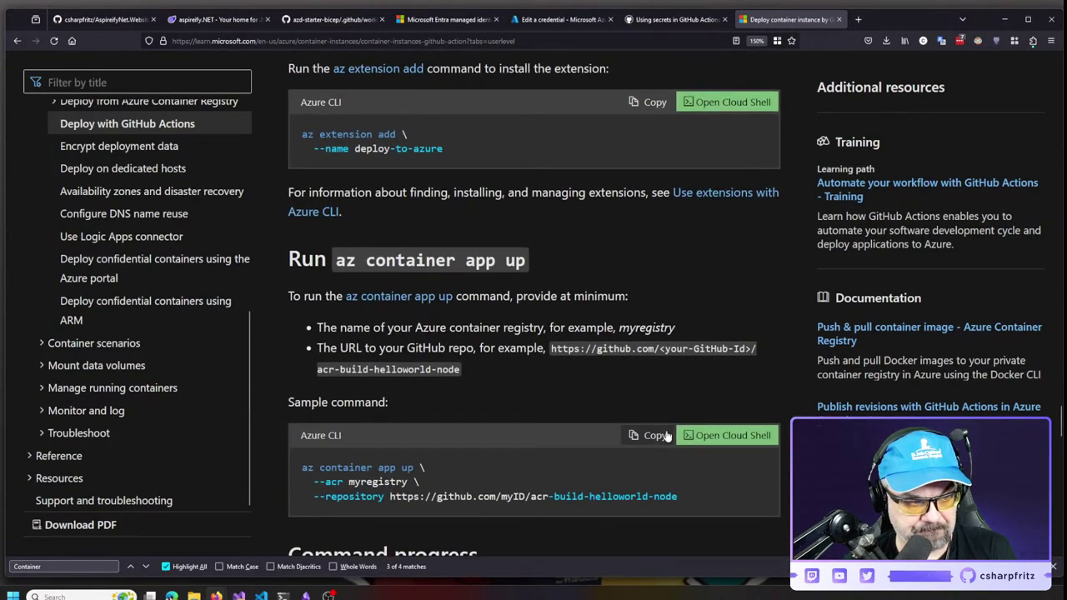
scroll(667, 434, "up", 15)
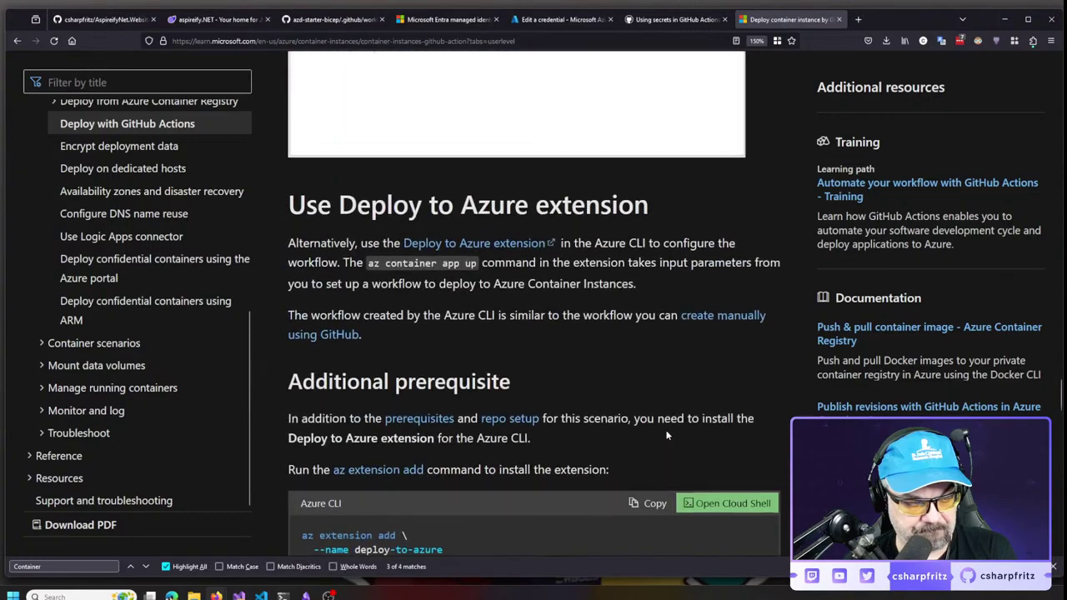
scroll(667, 435, "up", 20)
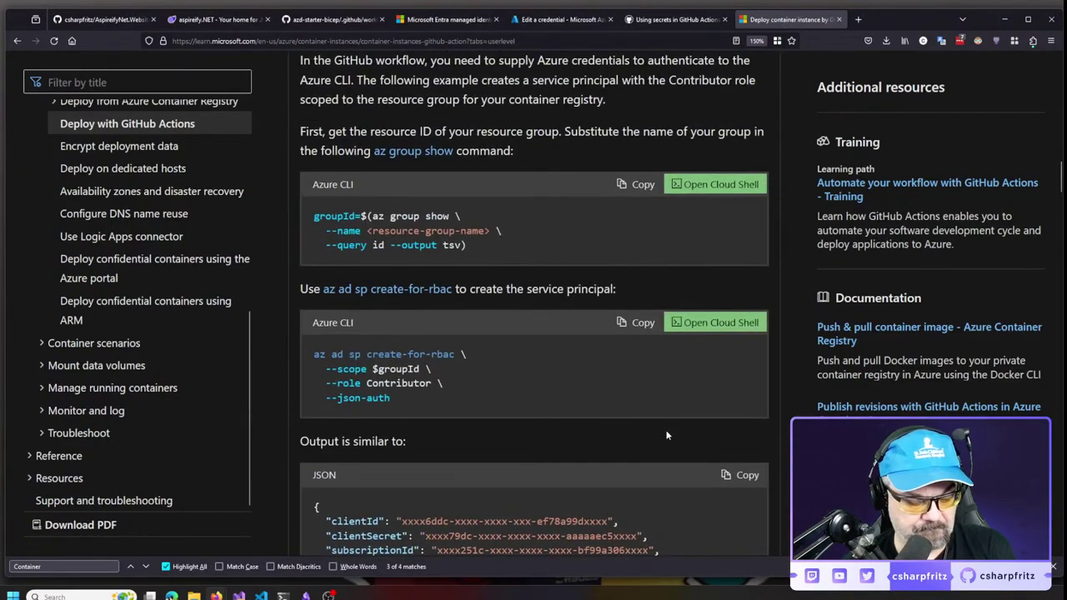
type("ole")
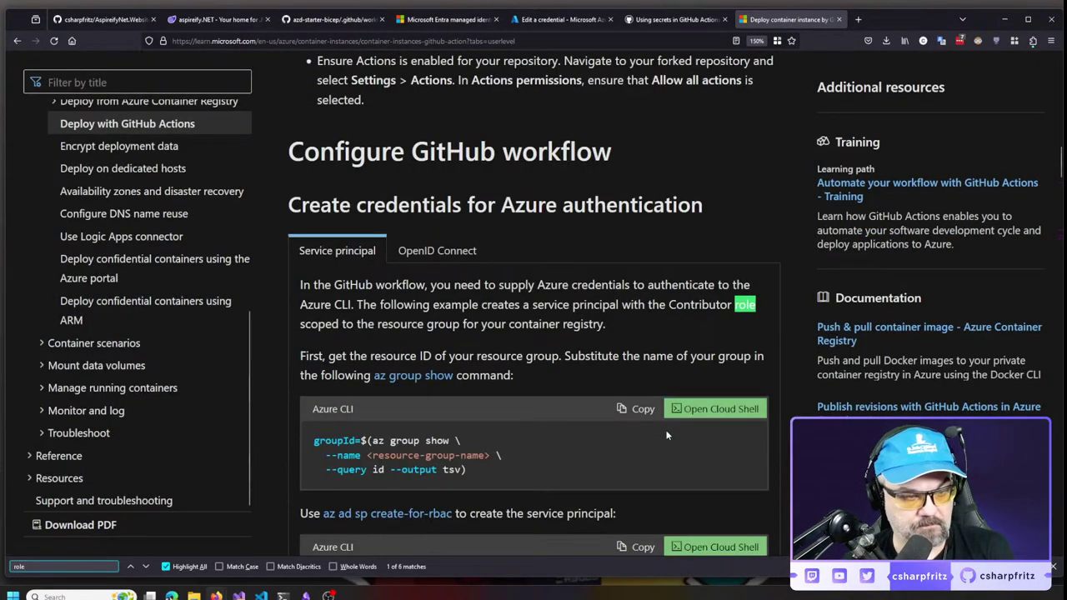
left_click_drag(425, 305, 754, 326)
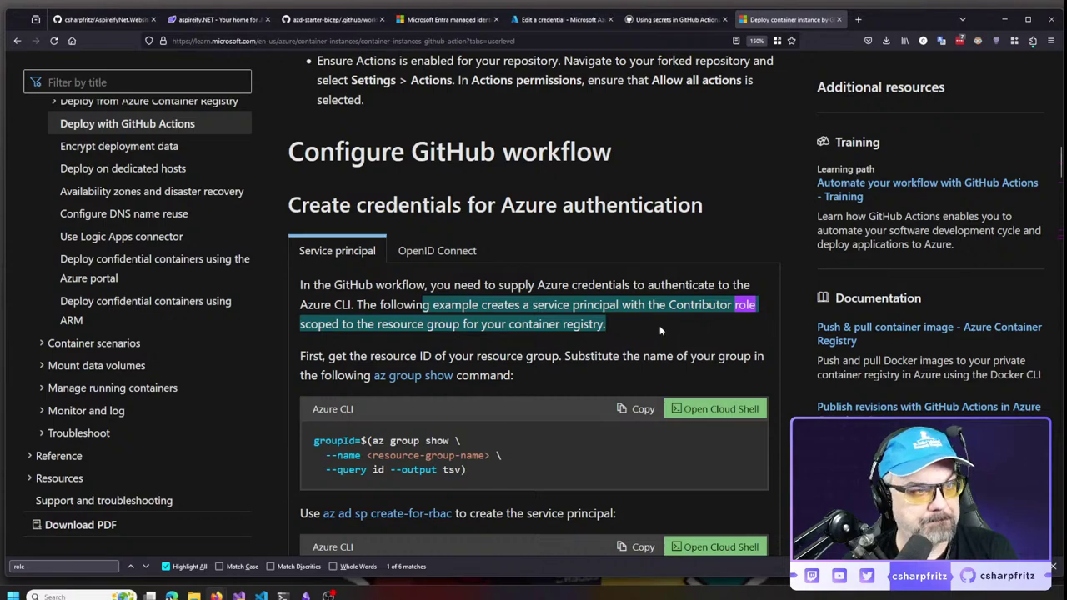
Return to the Deploy apps page and open the AspireifyNet.Website repository's Actions workflow runs
key("alt+Left")
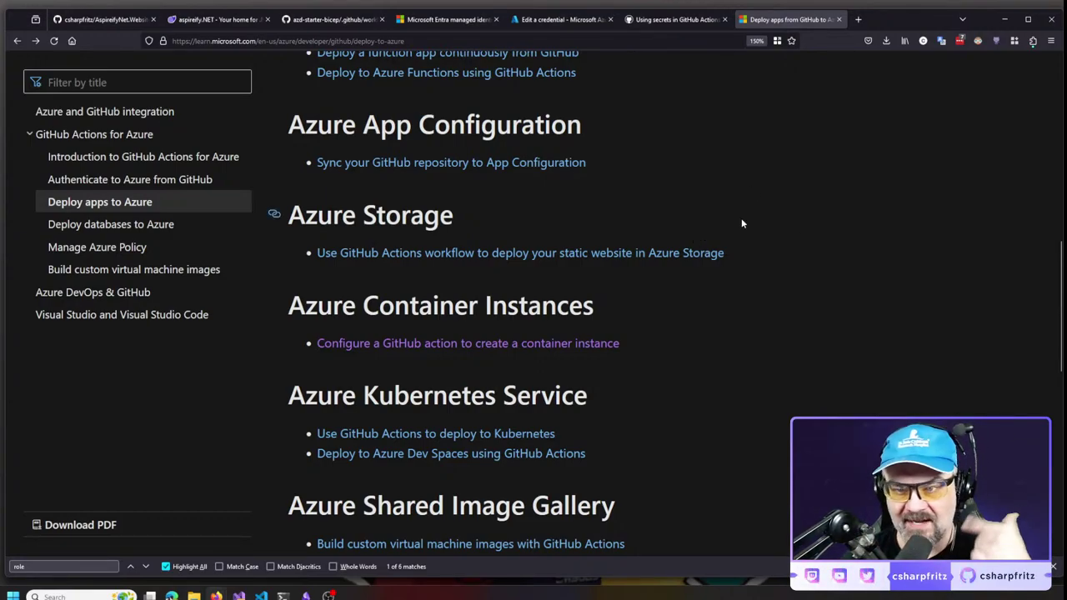
left_click(546, 21)
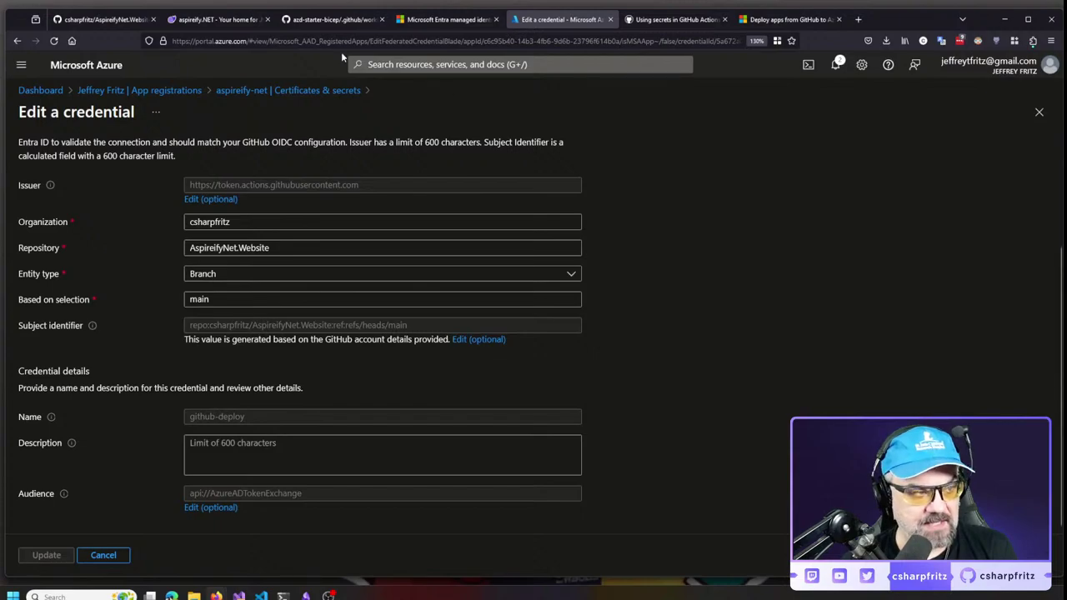
left_click(100, 19)
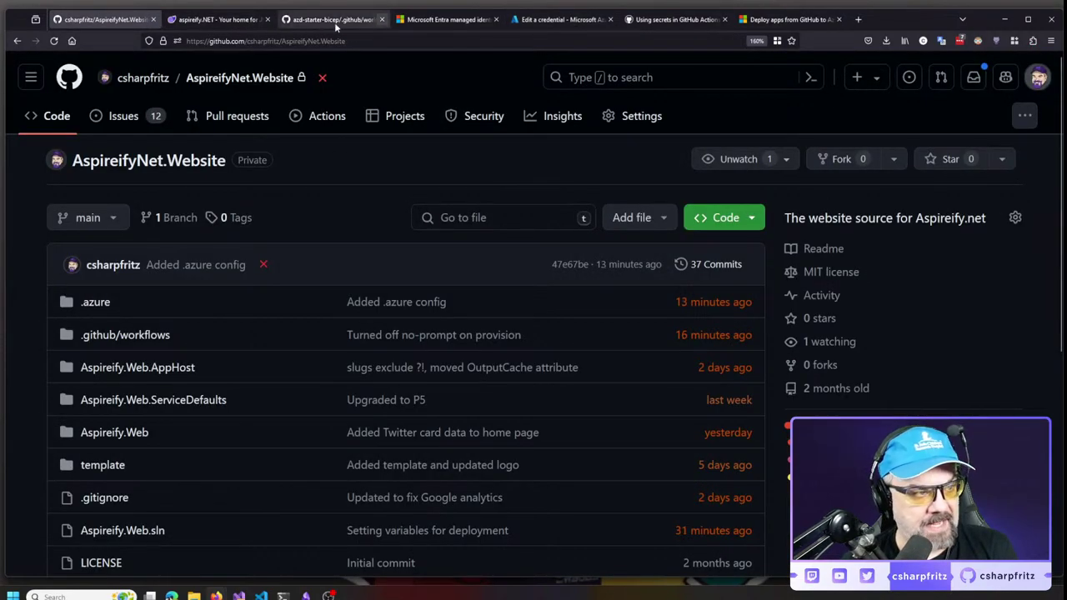
left_click(332, 134)
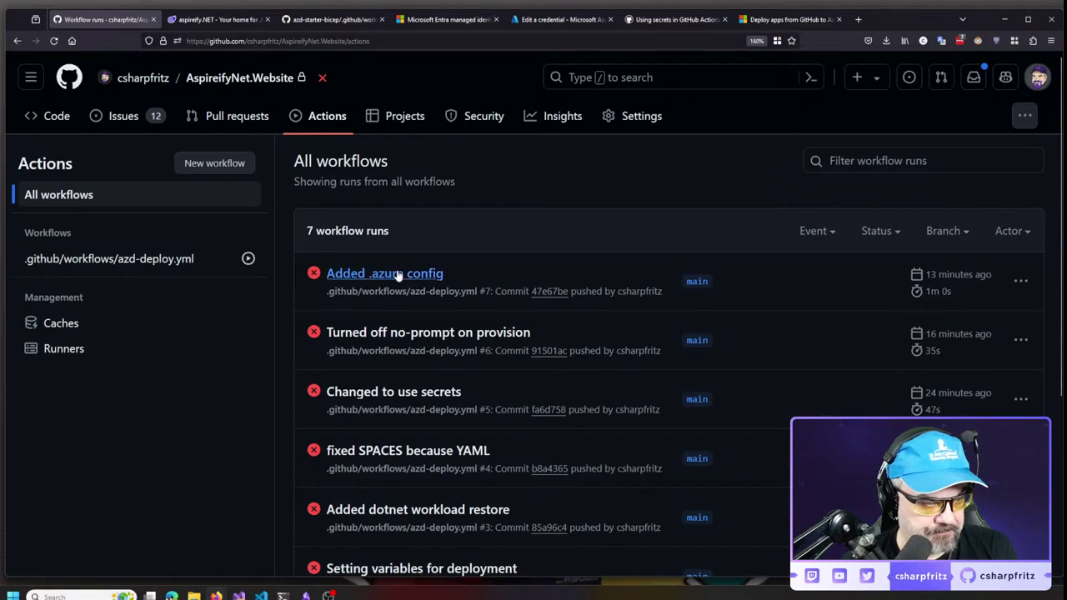
Open the failed 'Added .azure config' run's build log to read the 403 AuthorizationFailed error
left_click(398, 273)
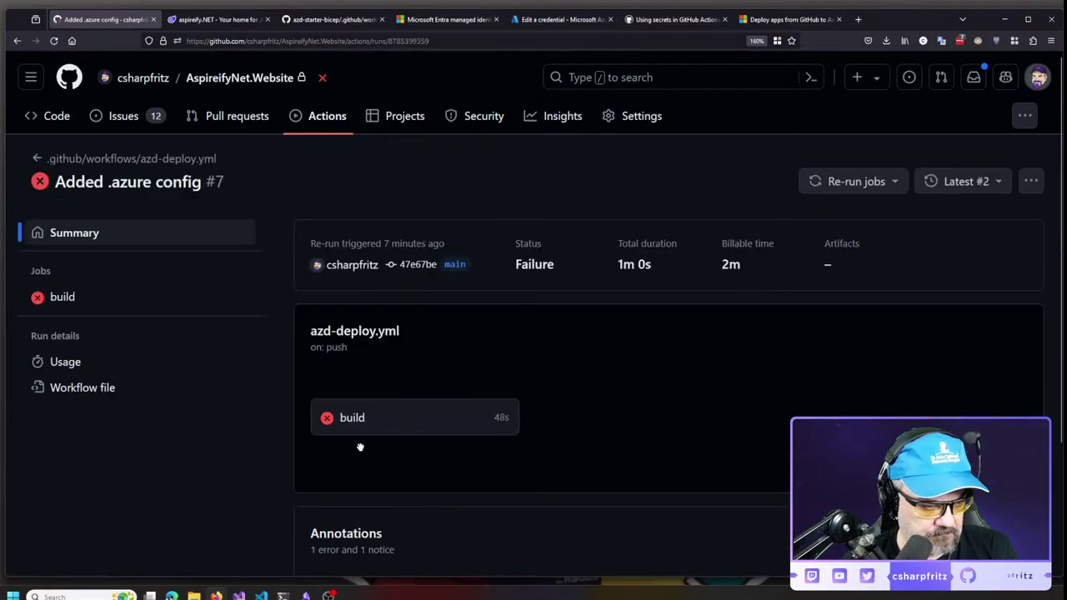
left_click(395, 422)
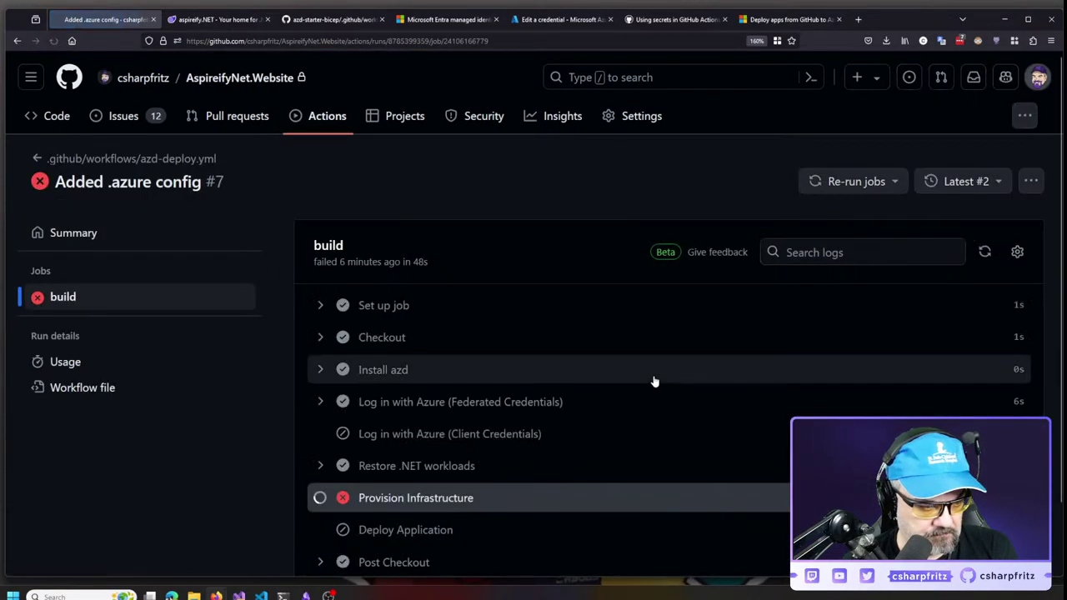
scroll(783, 363, "down", 3)
scroll(783, 363, "up", 3)
scroll(780, 367, "down", 3)
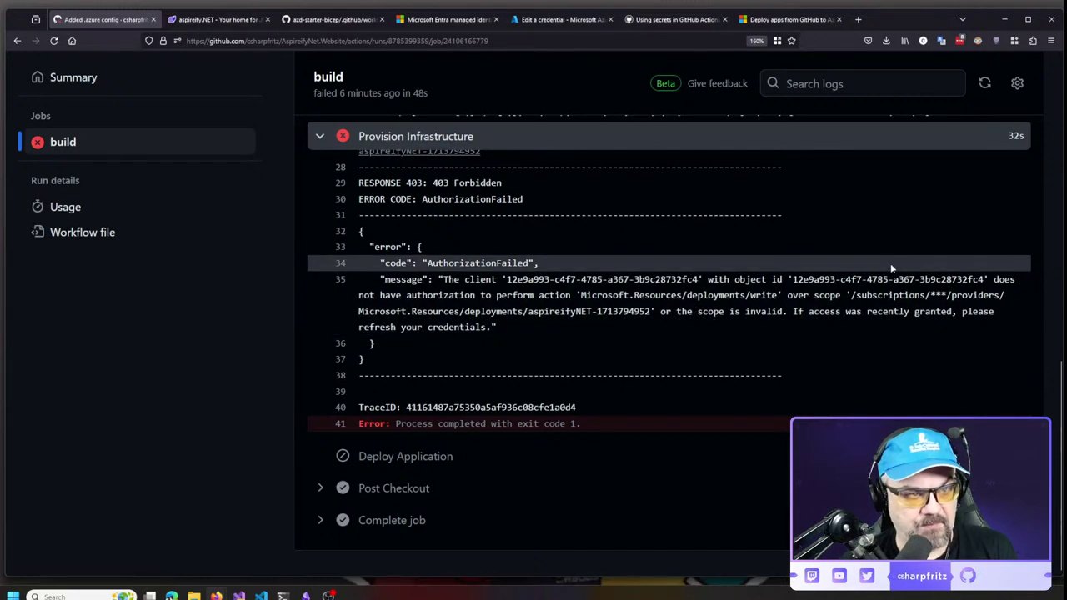
Close the Azure credential editor and open the web Container App's overview from the Dashboard
left_click(564, 21)
scroll(695, 303, "up", 3)
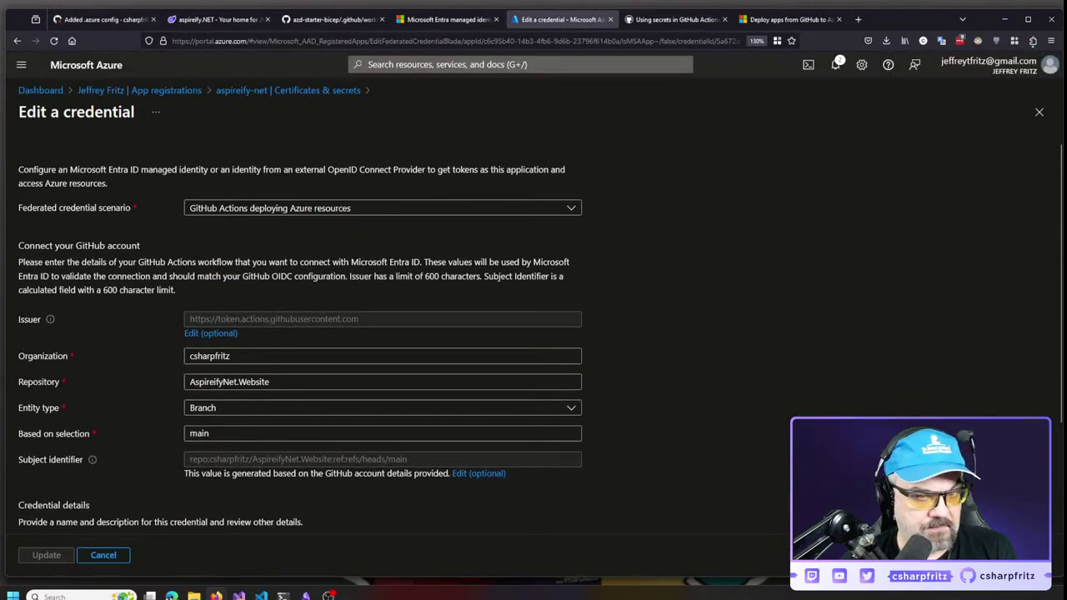
left_click(1038, 111)
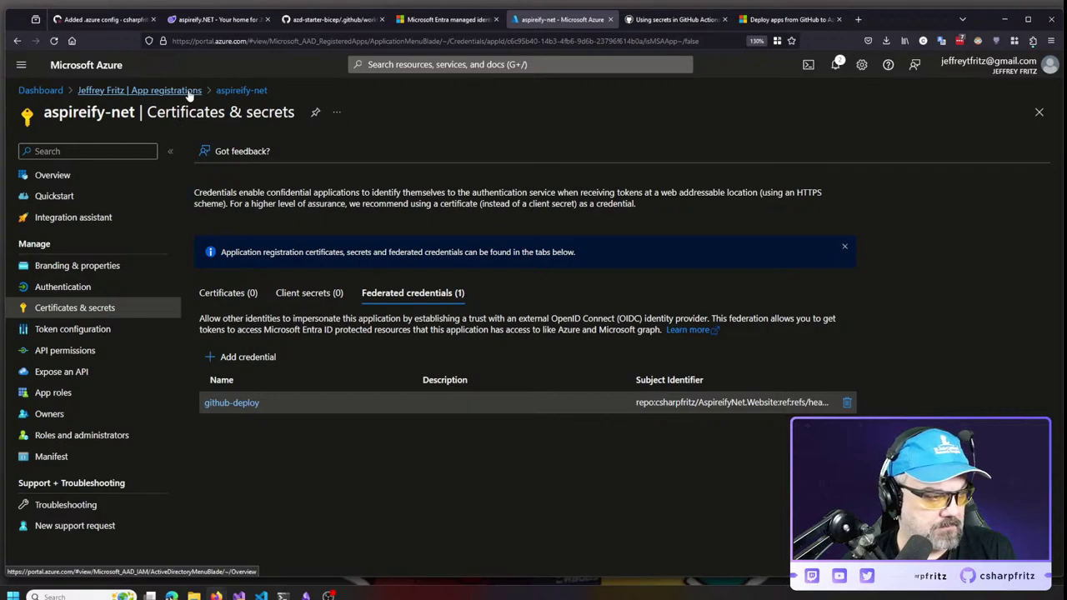
left_click(60, 97)
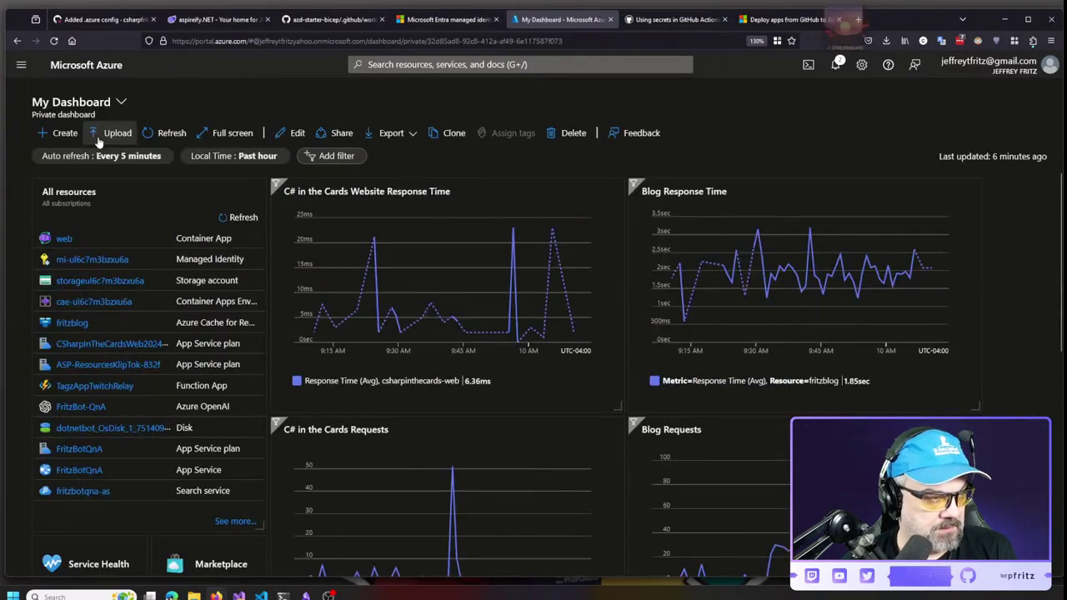
left_click(75, 242)
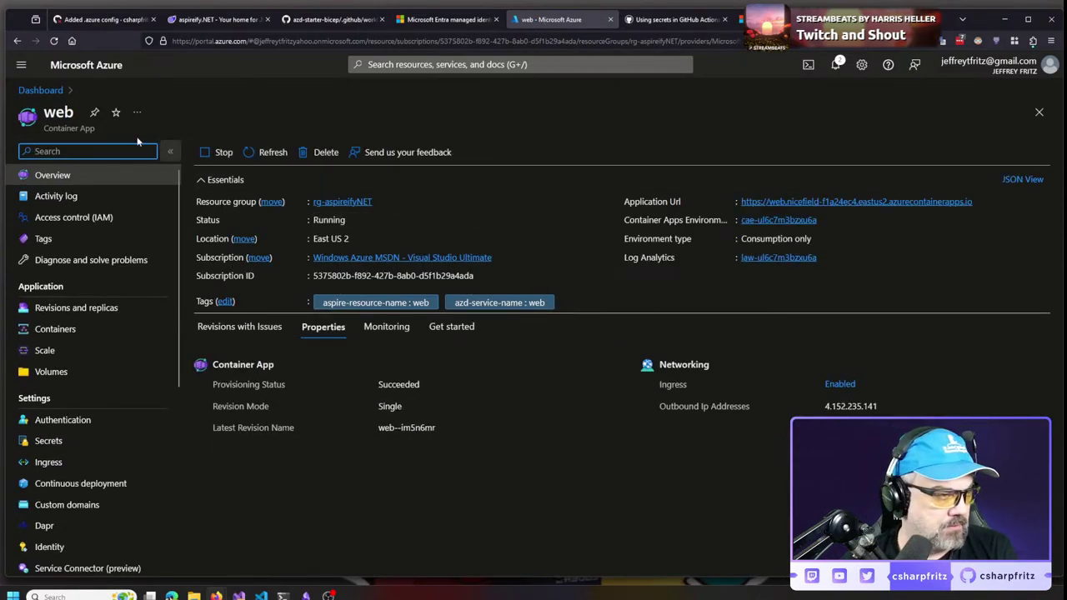
Start a search across Azure resources in the portal's search box
left_click(426, 64)
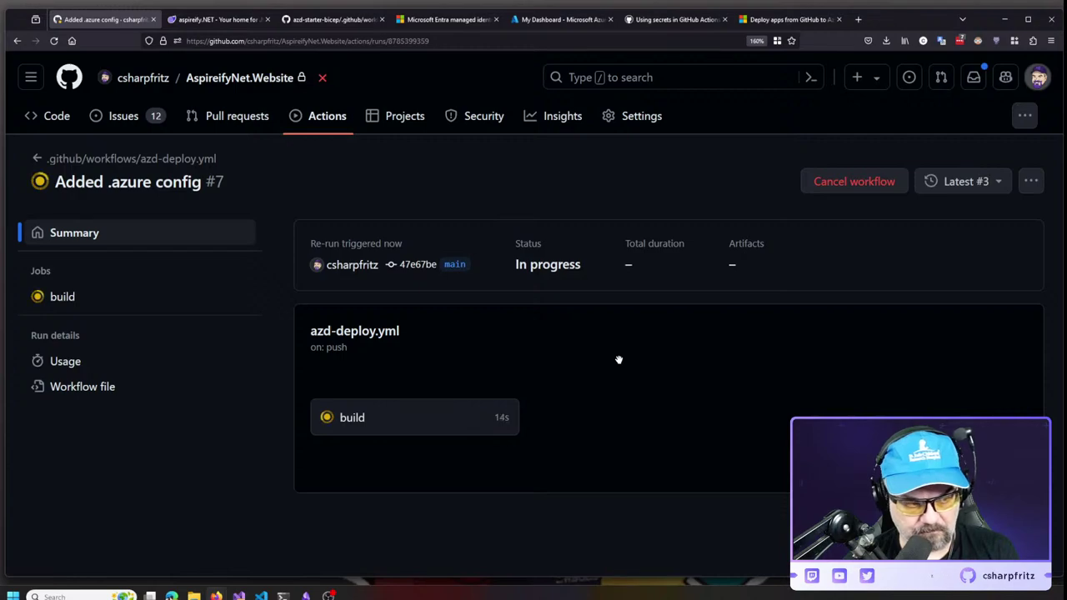
Follow the re-run build job's log until Provision Infrastructure and Deploy Application succeed
left_click(406, 417)
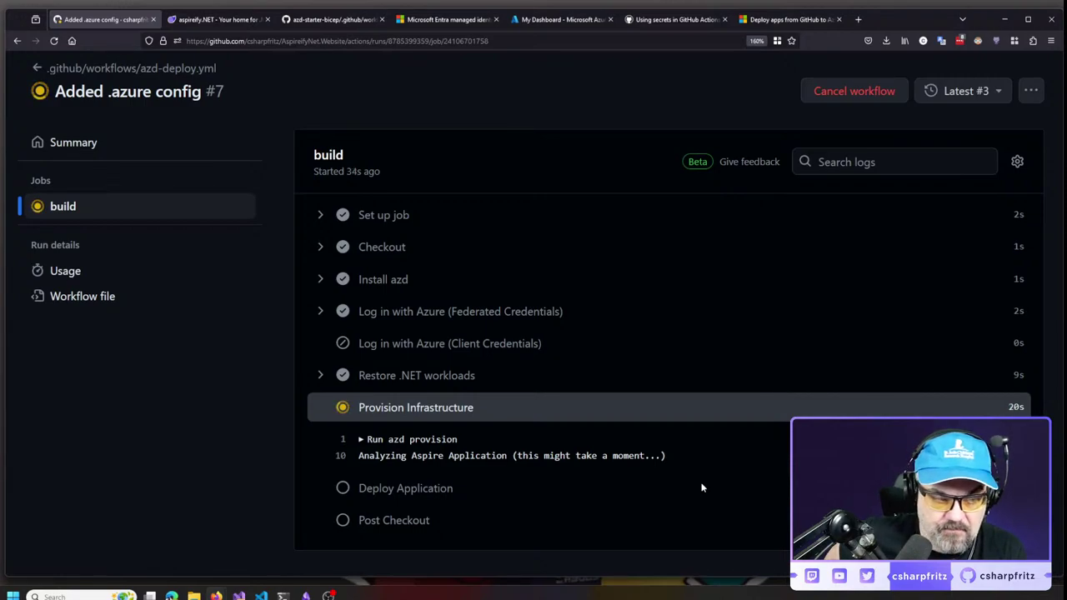
scroll(699, 482, "up", 1)
scroll(702, 463, "down", 1)
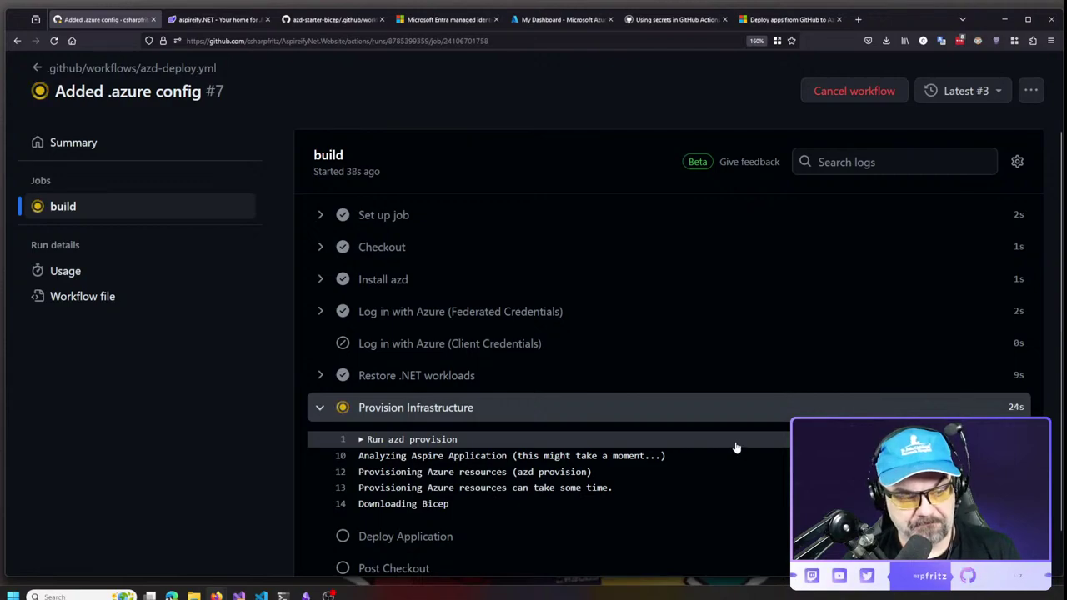
scroll(734, 446, "down", 1)
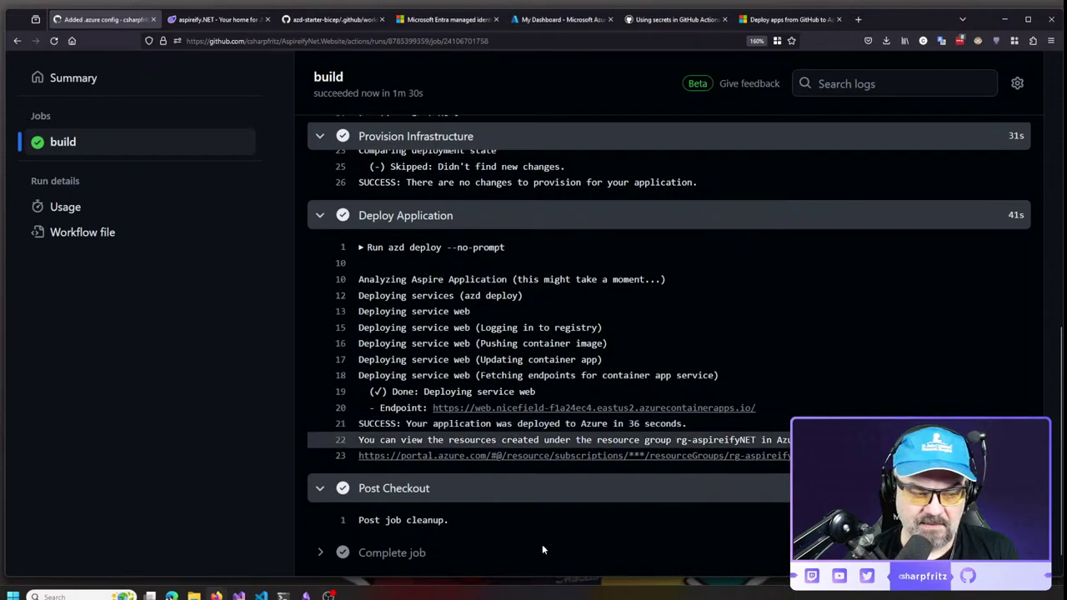
left_click(220, 21)
Reload the live aspireify.NET site and scroll through the new deployment
key("F5")
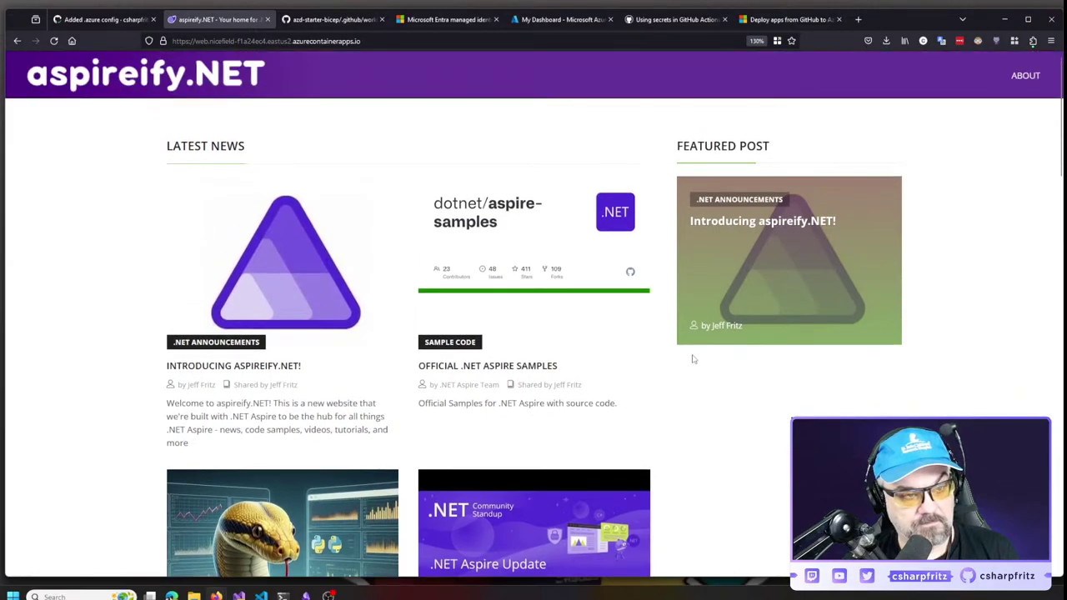
scroll(692, 360, "down", 15)
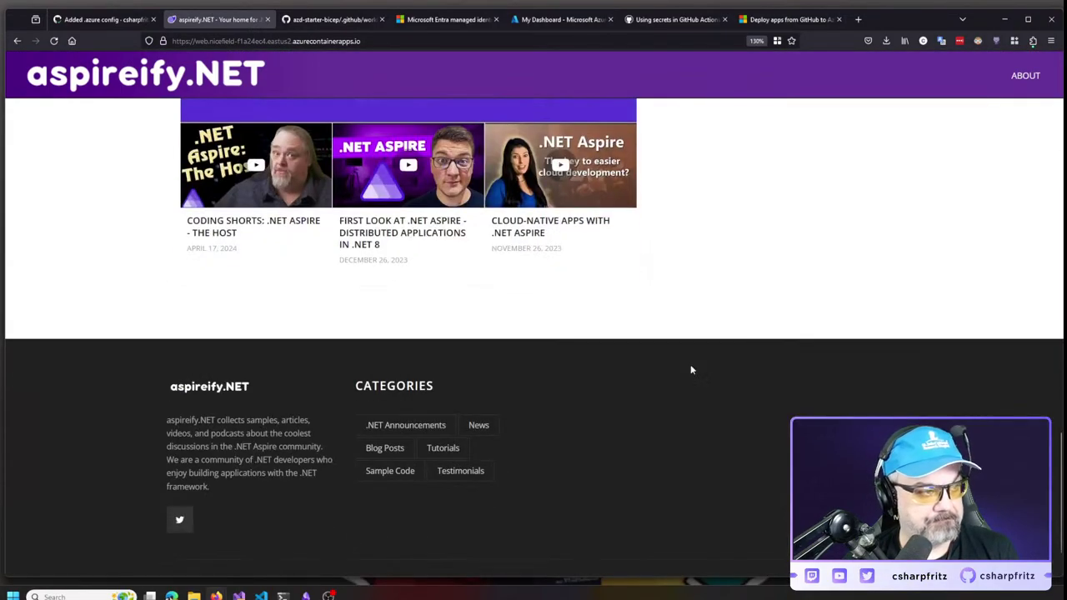
scroll(691, 365, "up", 6)
scroll(690, 364, "up", 5)
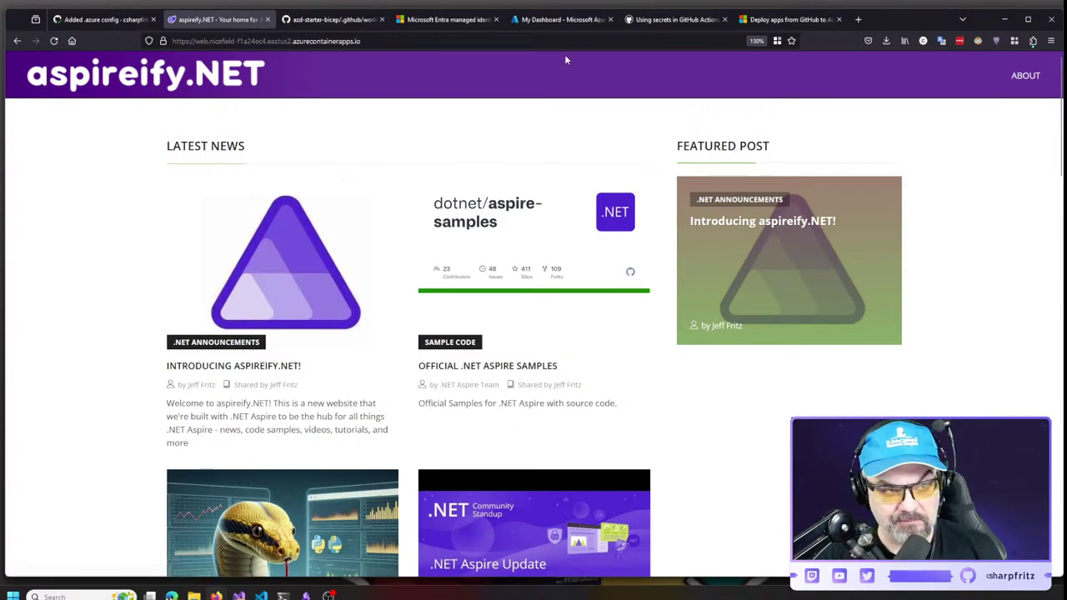
left_click(559, 22)
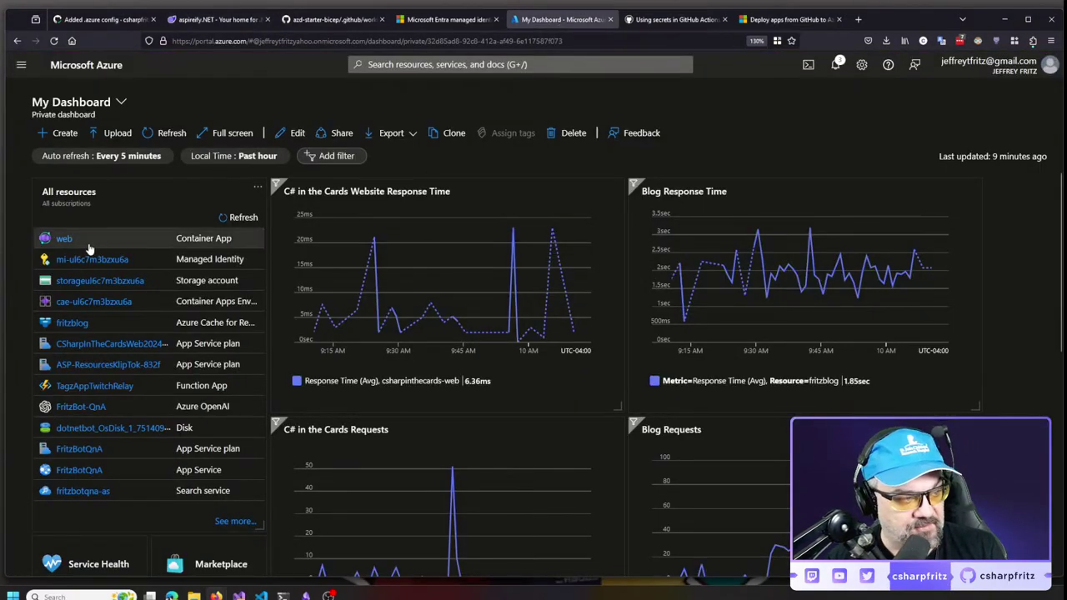
Start adding aspireify.net as a custom domain on the web Container App
left_click(63, 239)
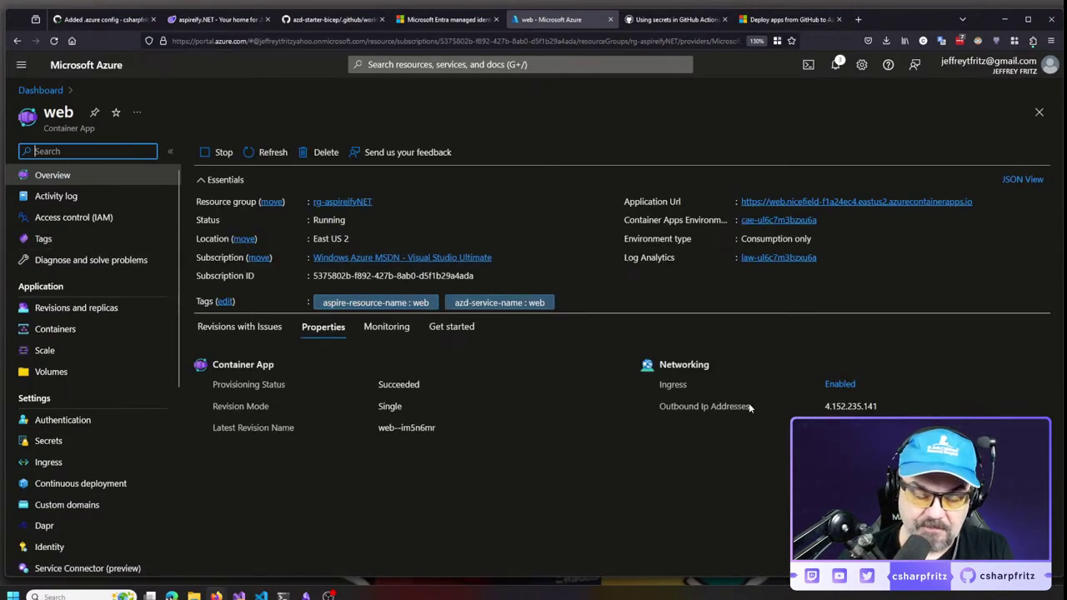
left_click(58, 508)
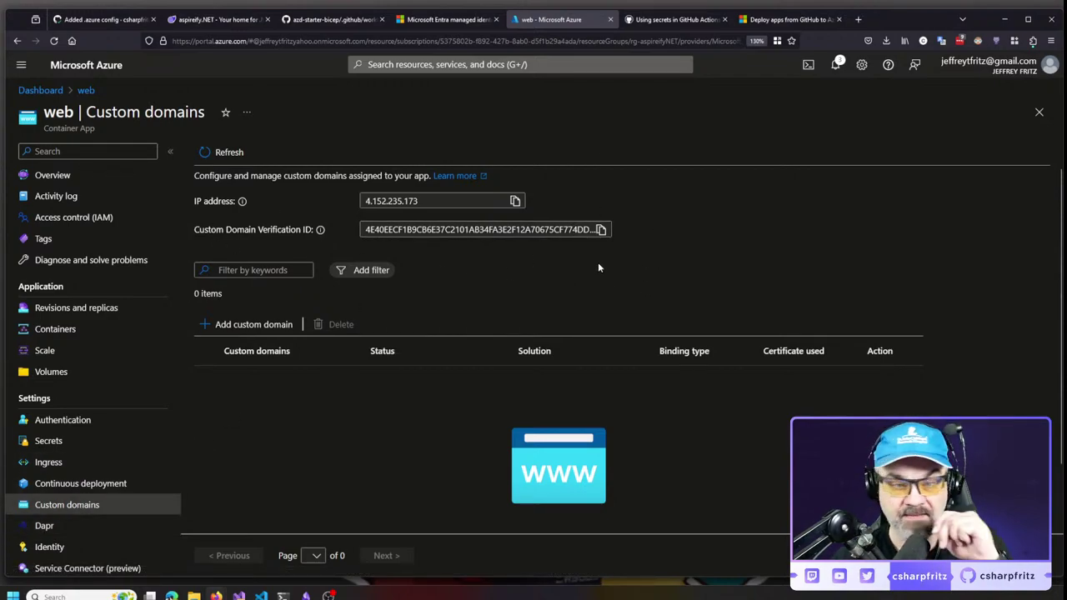
left_click(250, 324)
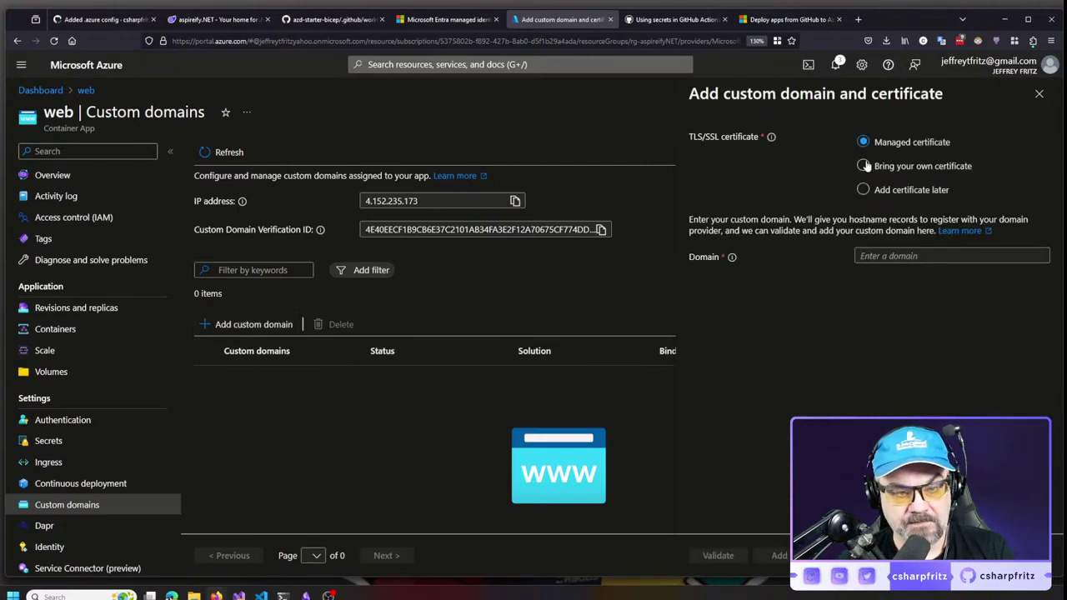
left_click(928, 255)
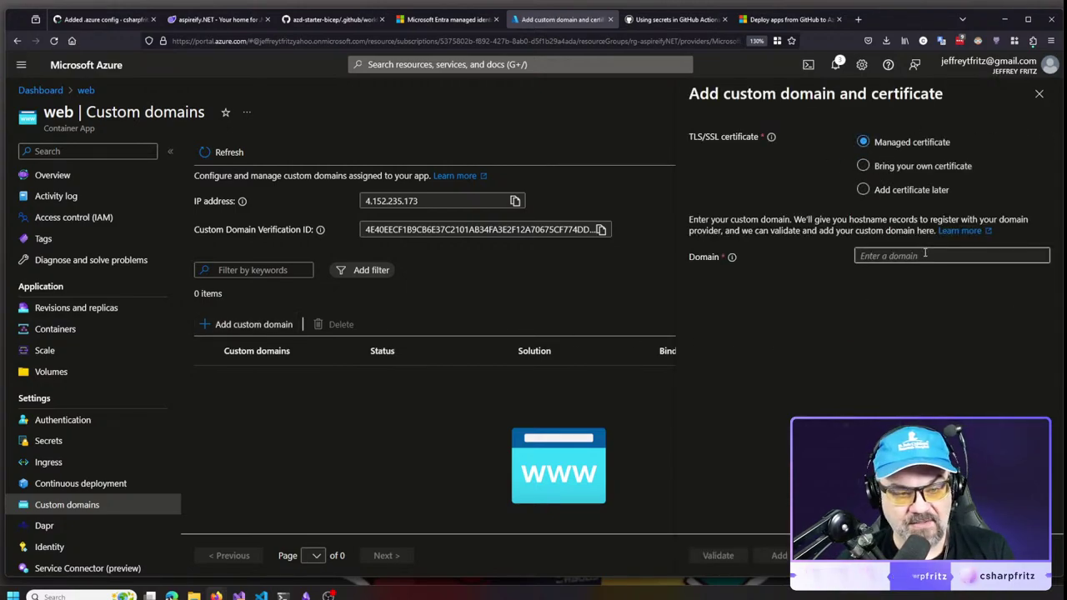
type("aspireify.net")
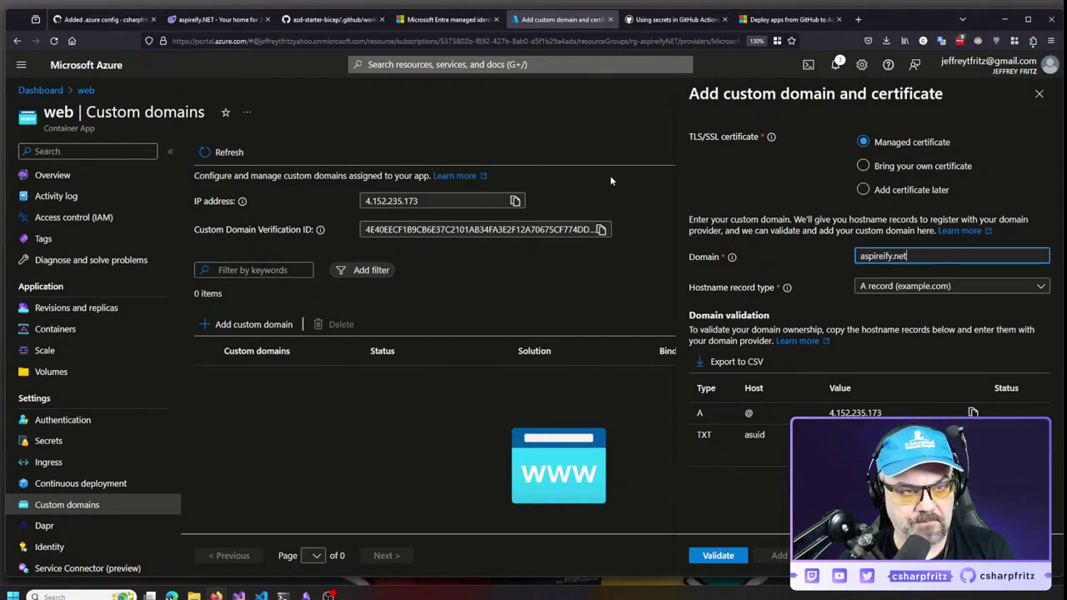
key("ctrl+t")
Sign in to namecheap.com, completing two-factor verification with the authenticator code
type("namecheap.")
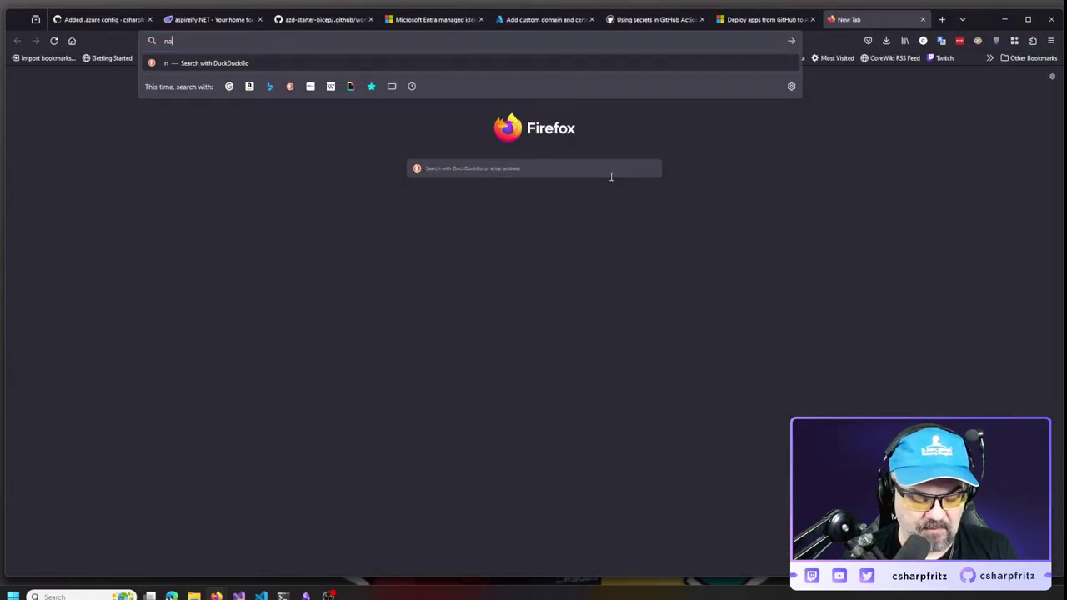
type("com")
key("Return")
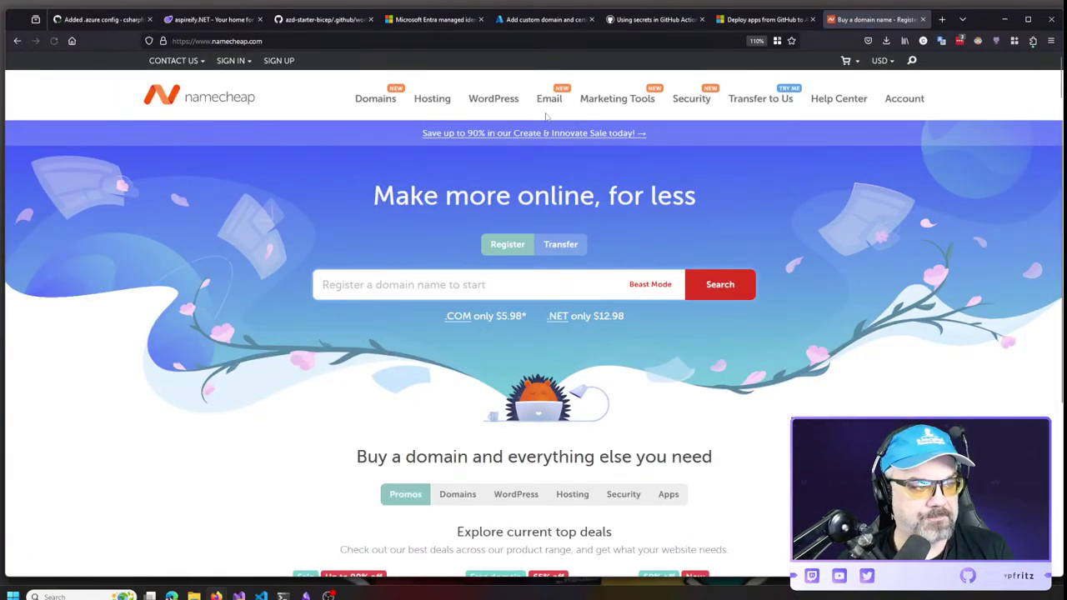
mouse_move(241, 77)
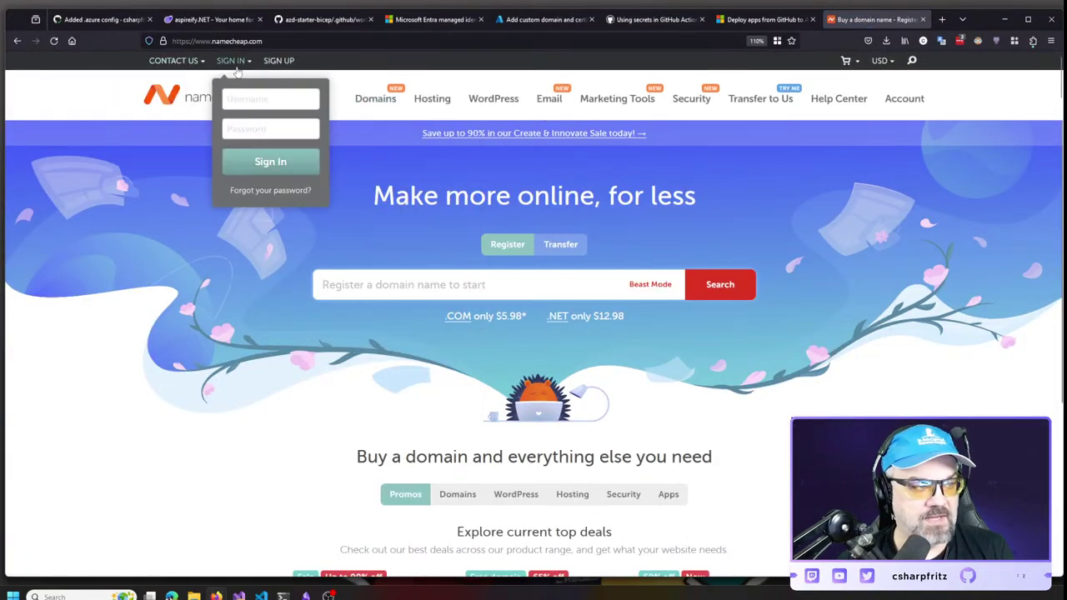
left_click(259, 163)
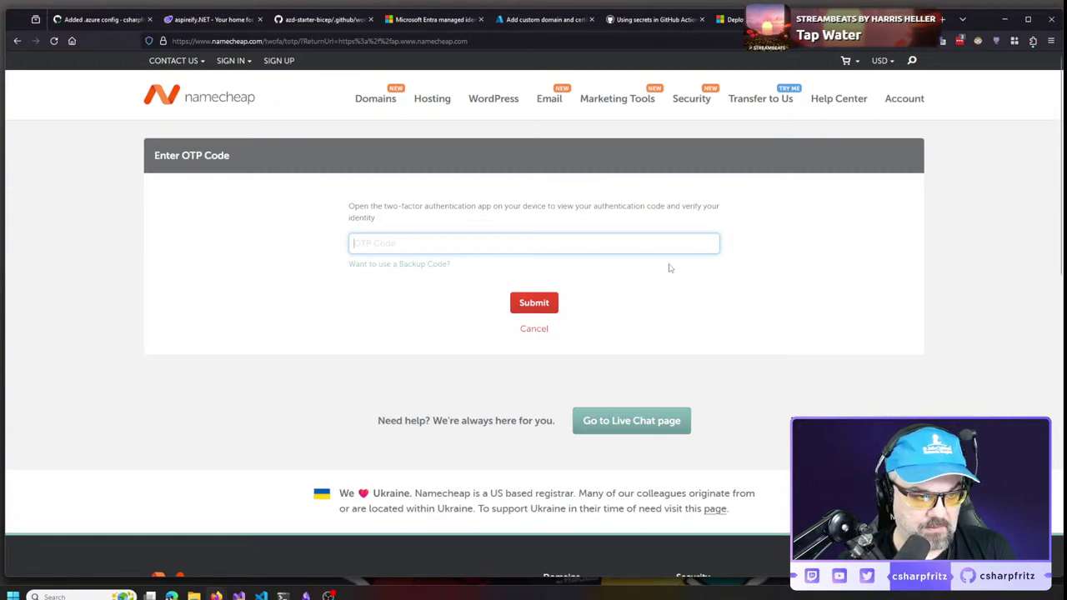
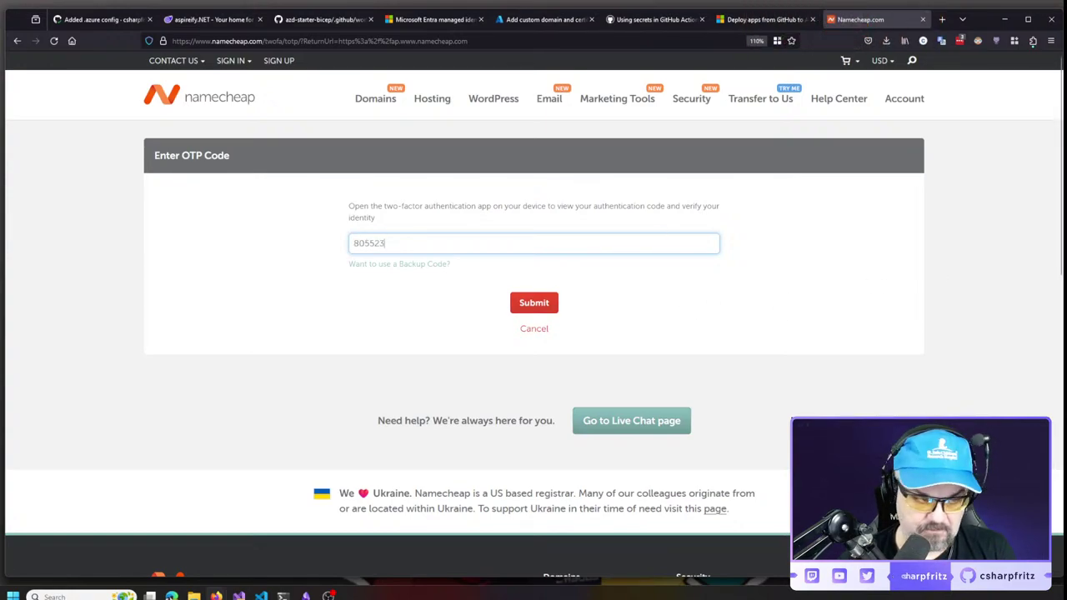
key("Return")
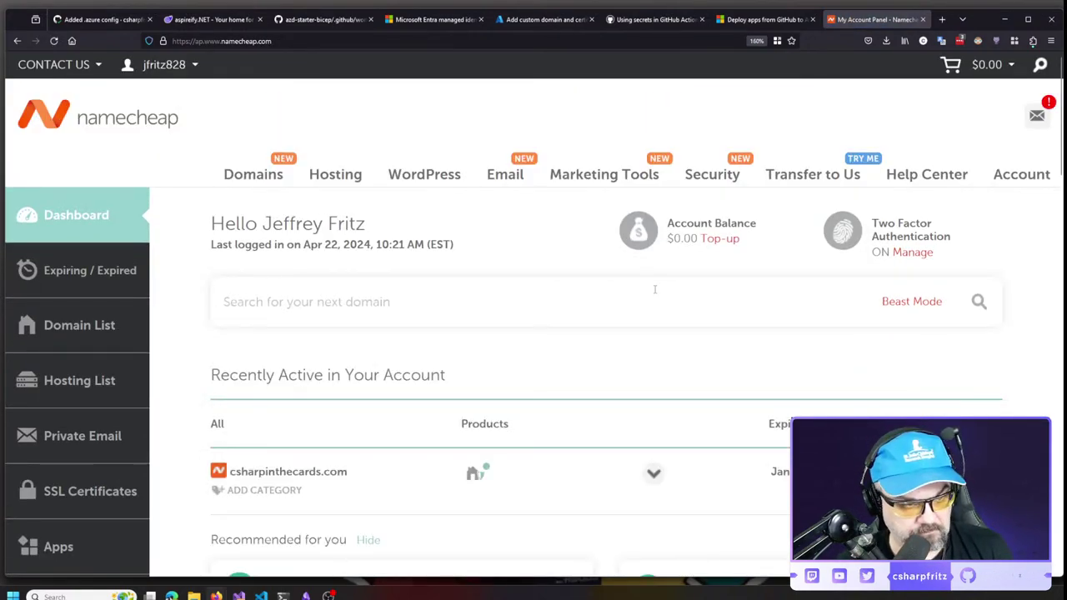
Zoom out the Namecheap dashboard and snap it into its own window beside the Azure portal
key("ctrl+minus")
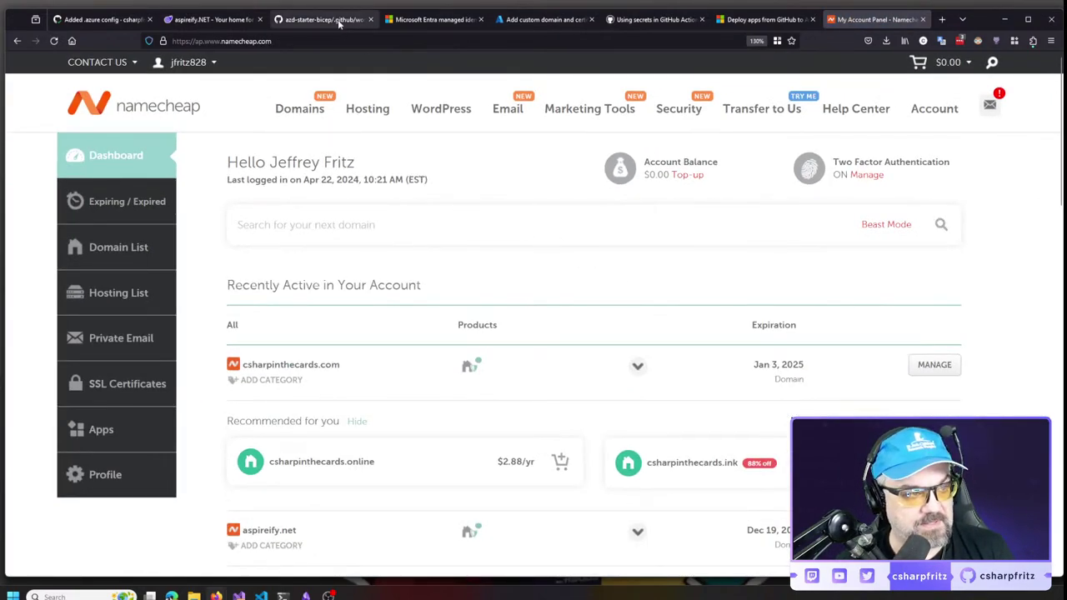
key("ctrl+n")
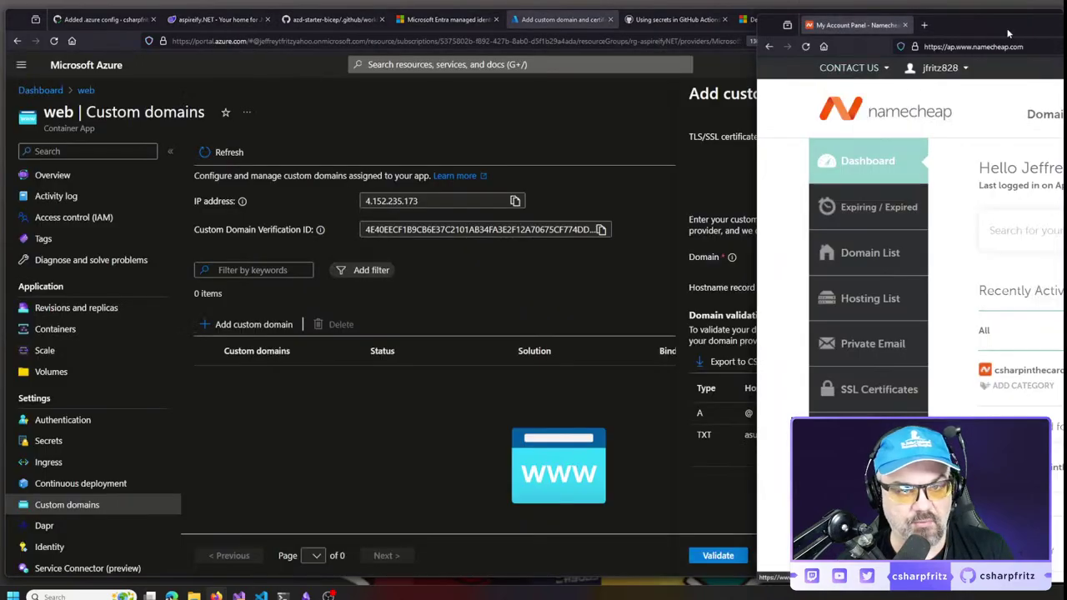
key("super+shift+Right")
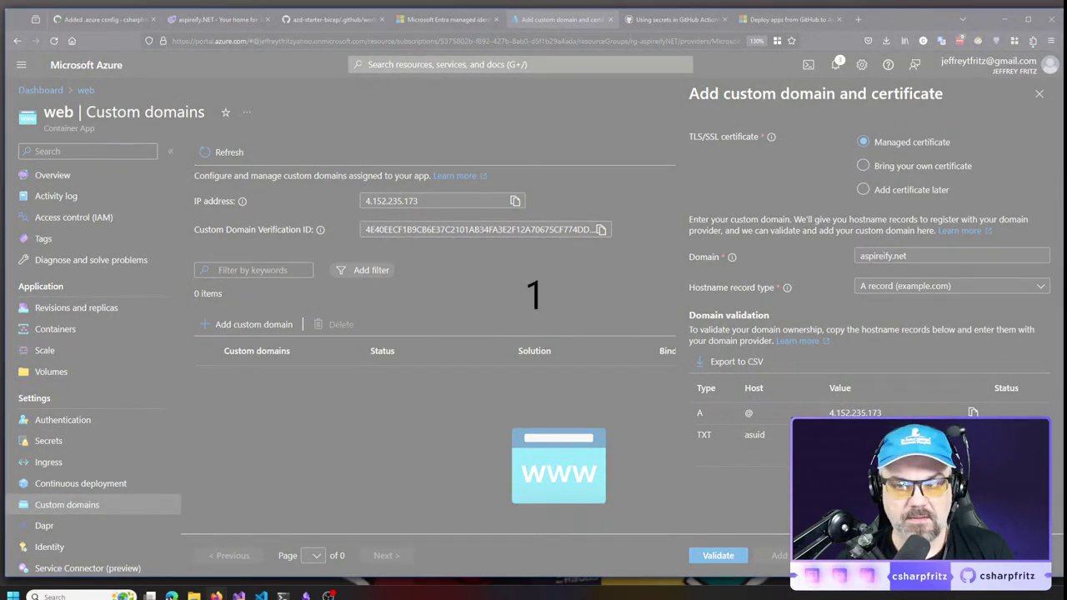
left_click_drag(1063, 109, 334, 112)
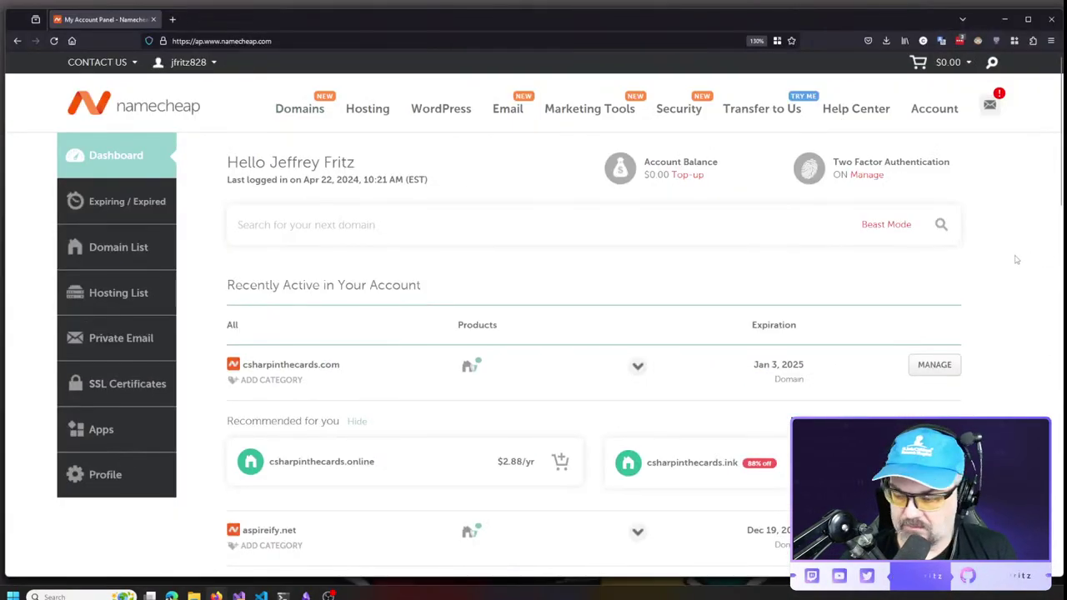